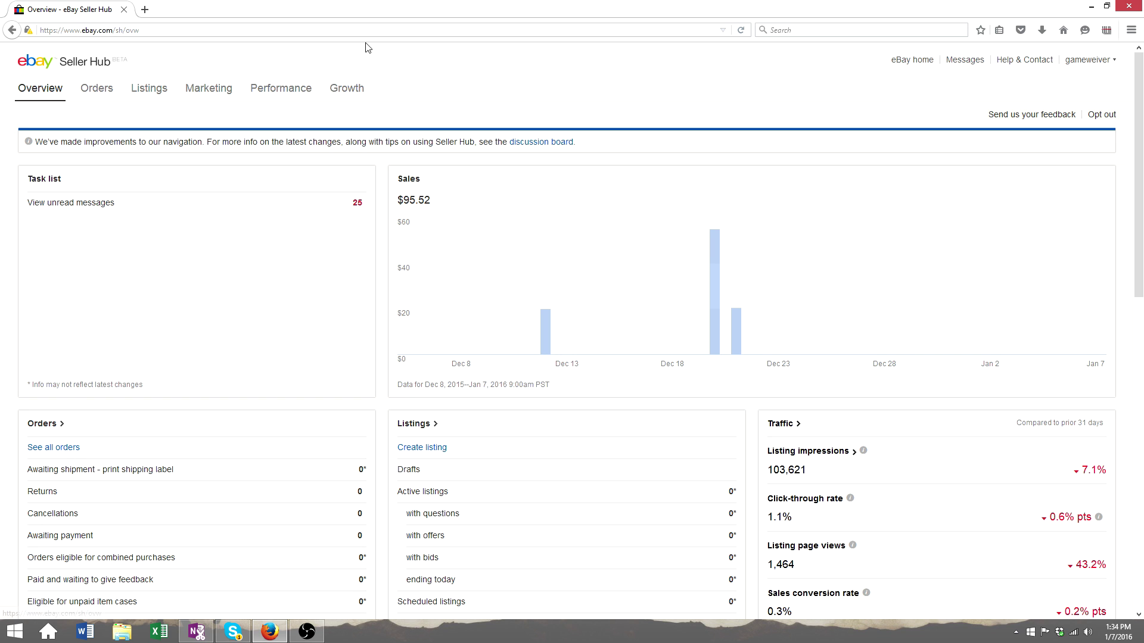
Step: Open the eBay home page in a new tab, go to My eBay from there, and close that tab
{"action": "middle_click", "coordinate": [895, 64]}
{"action": "left_click", "coordinate": [171, 7]}
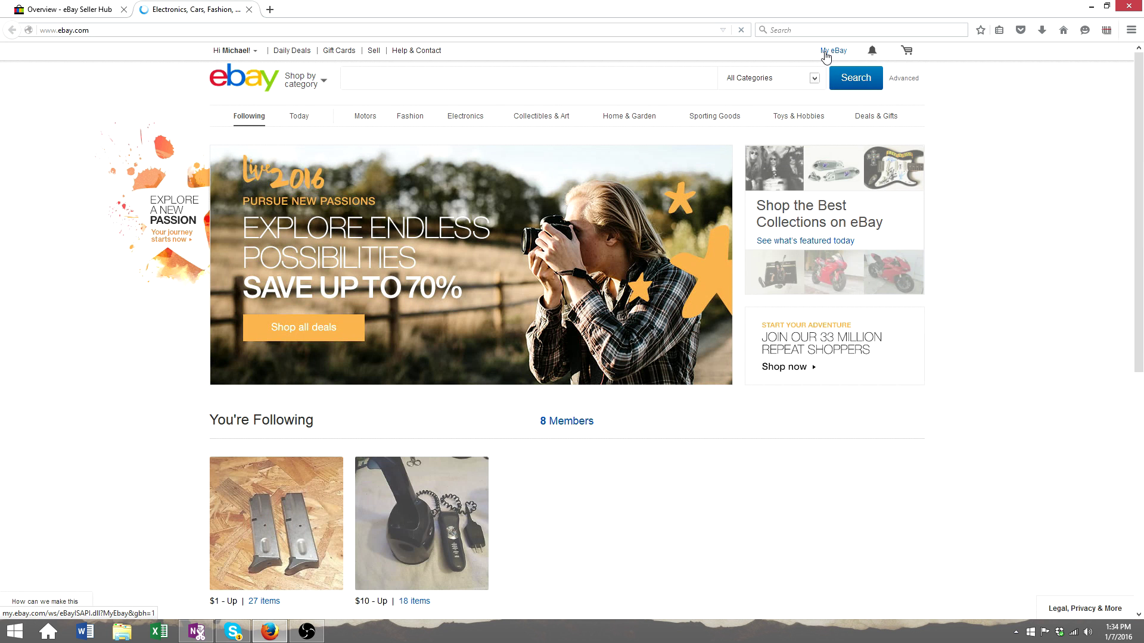
{"action": "left_click", "coordinate": [826, 51]}
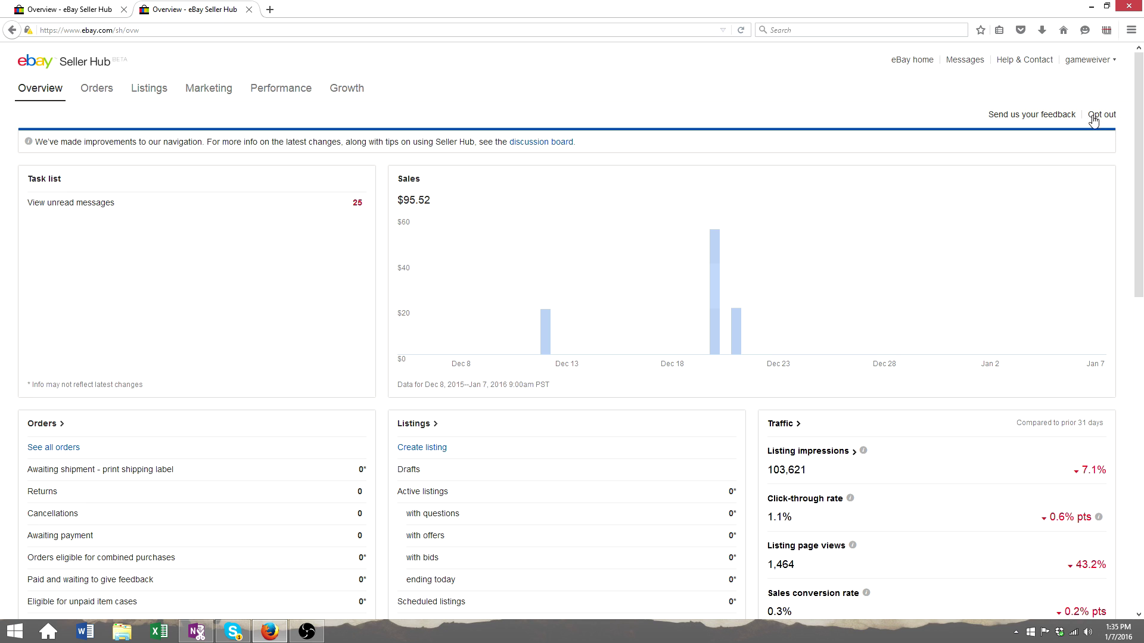
{"action": "left_click", "coordinate": [248, 9]}
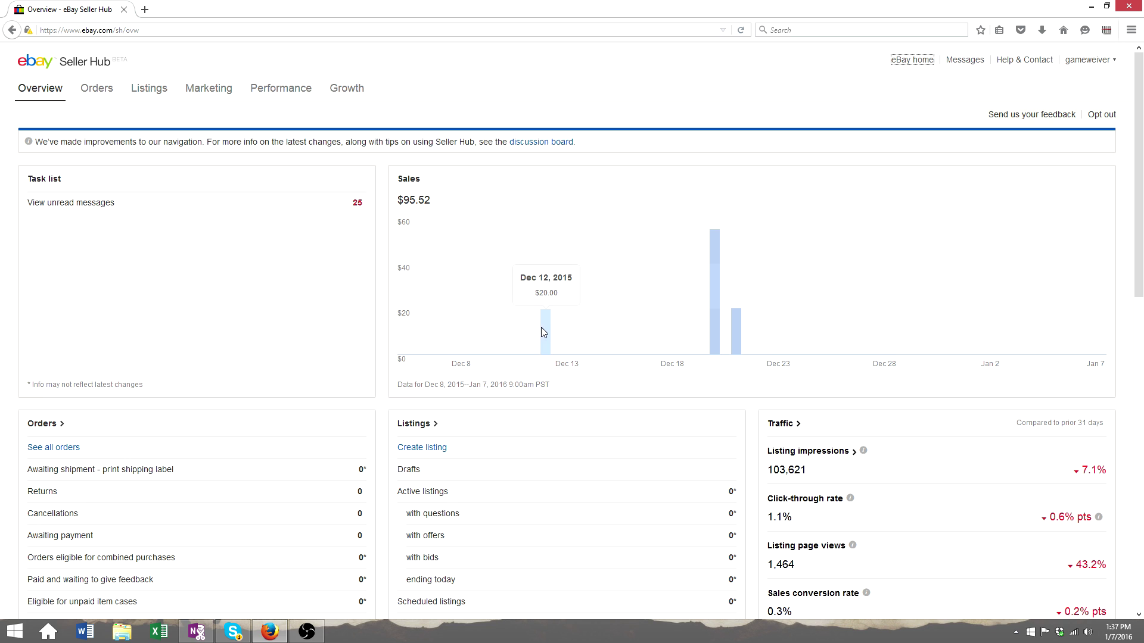
Step: Check the Sales chart on the Seller Hub overview and expand the Orders card to review its full list of order categories
{"action": "mouse_move", "coordinate": [741, 322]}
{"action": "scroll", "coordinate": [188, 247], "scroll_direction": "down", "scroll_amount": 2}
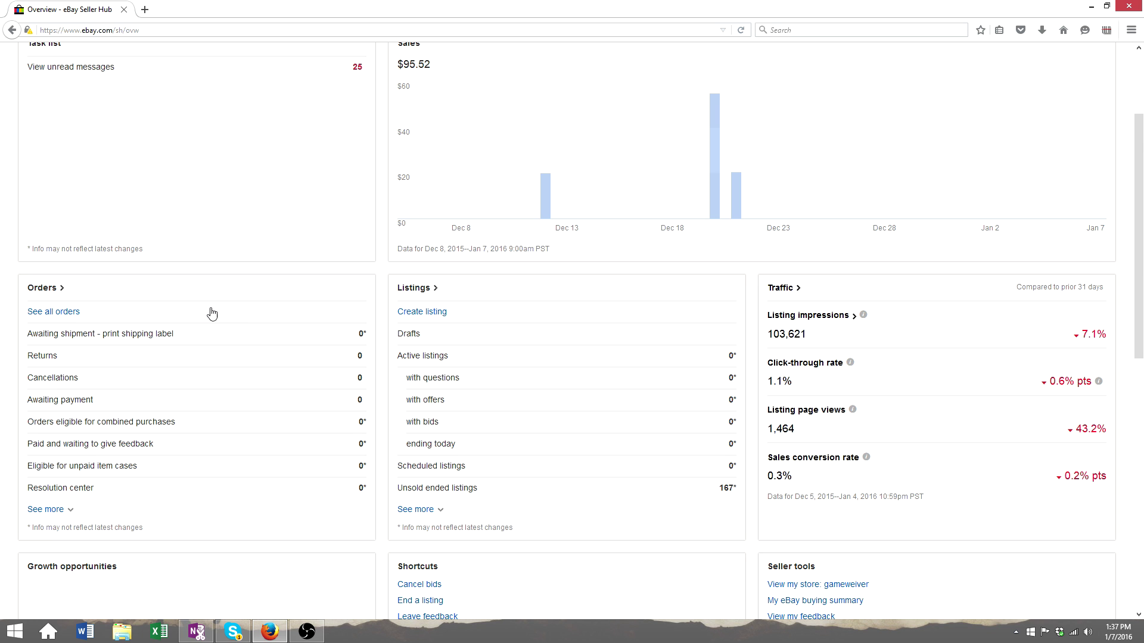
{"action": "scroll", "coordinate": [209, 309], "scroll_direction": "down", "scroll_amount": 1}
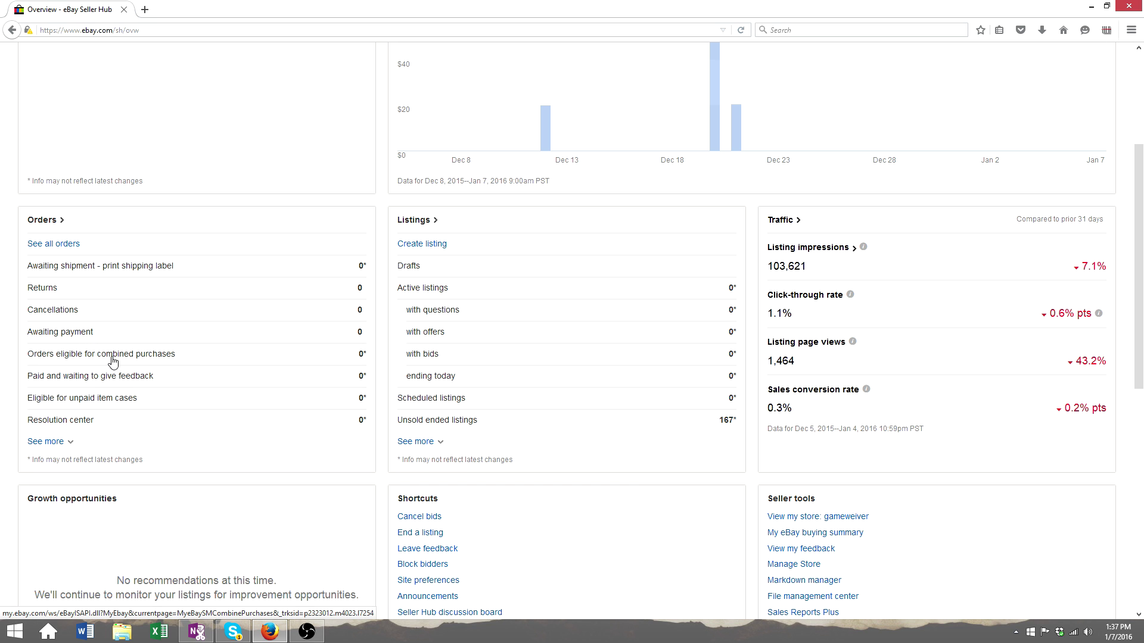
{"action": "scroll", "coordinate": [169, 333], "scroll_direction": "down", "scroll_amount": 1}
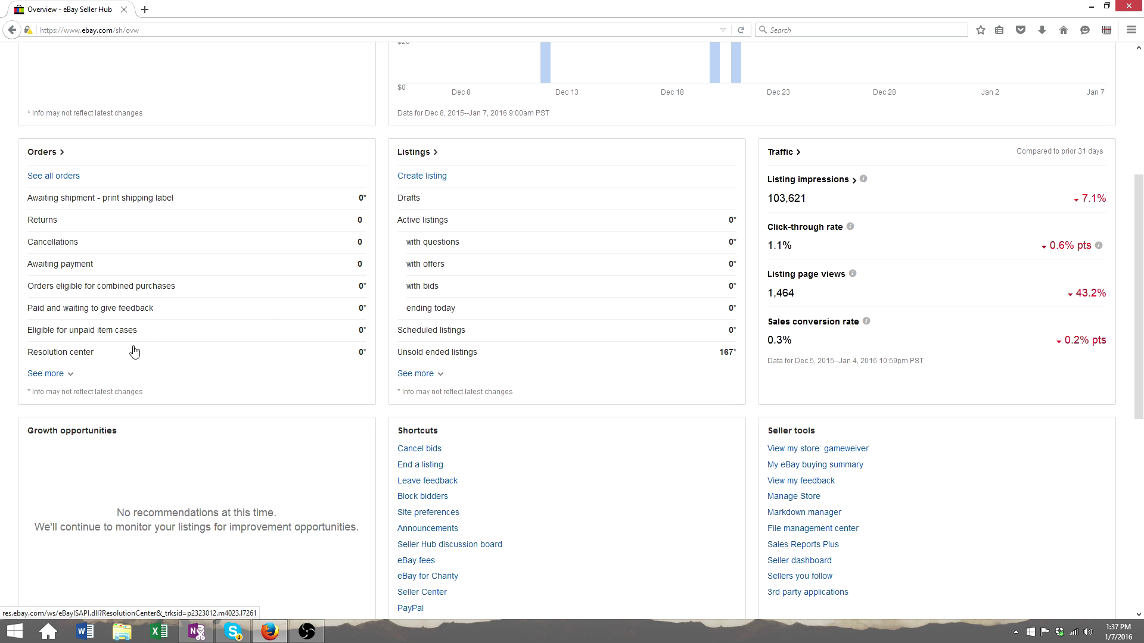
{"action": "left_click", "coordinate": [64, 373]}
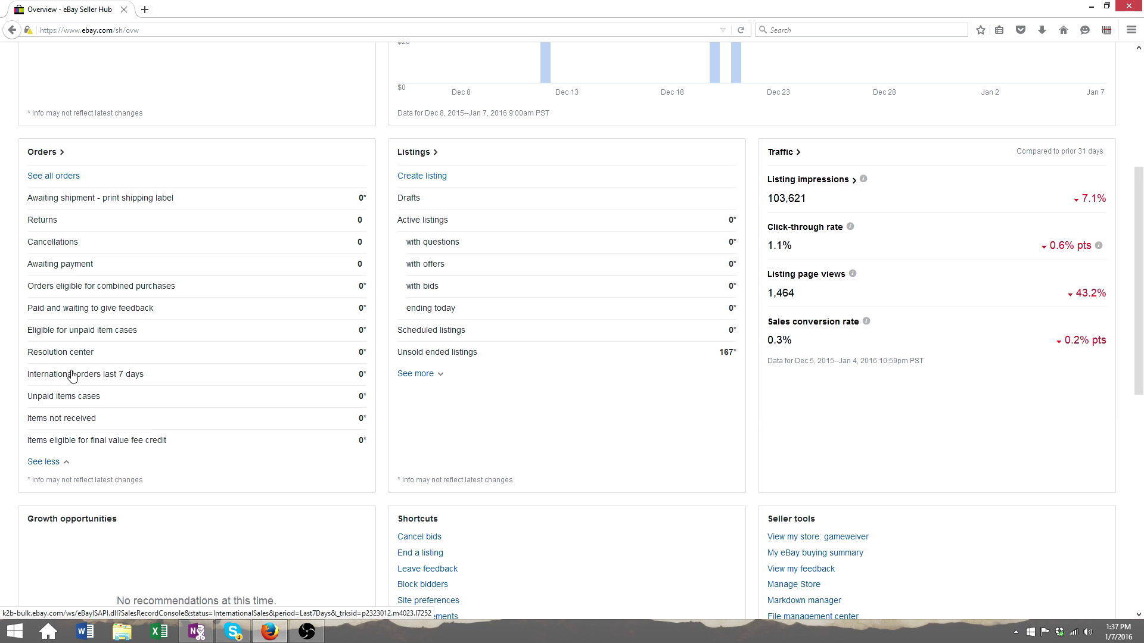
{"action": "scroll", "coordinate": [165, 323], "scroll_direction": "down", "scroll_amount": 2}
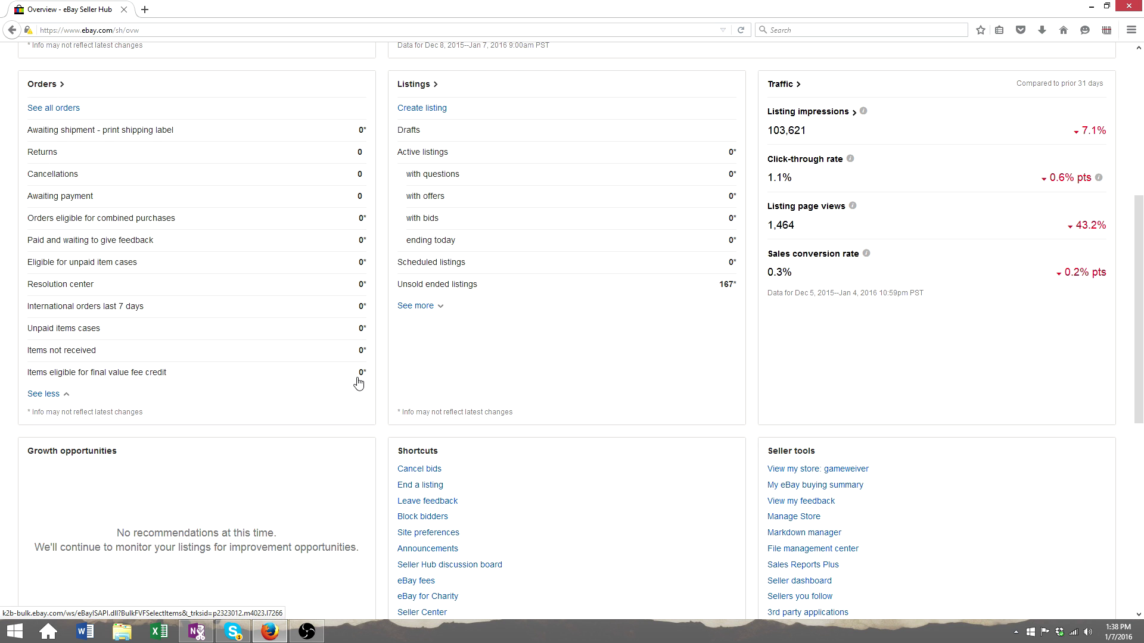
{"action": "scroll", "coordinate": [320, 339], "scroll_direction": "up", "scroll_amount": 2}
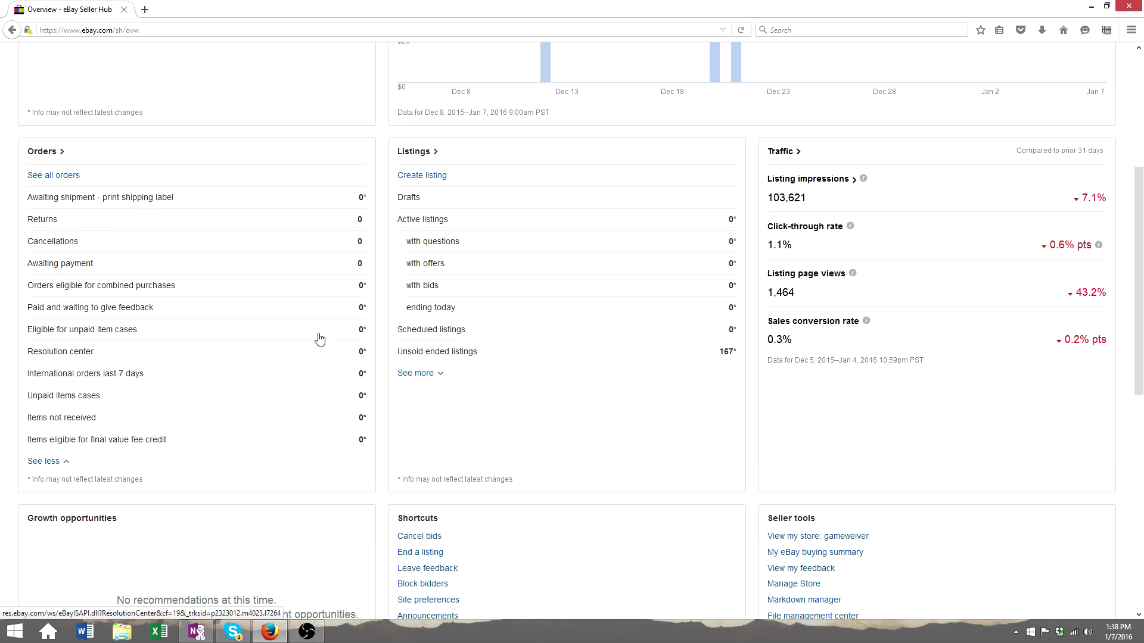
Step: Expand the Listings card on the overview and review its listing reports for active and ended listings
{"action": "scroll", "coordinate": [320, 339], "scroll_direction": "up", "scroll_amount": 2}
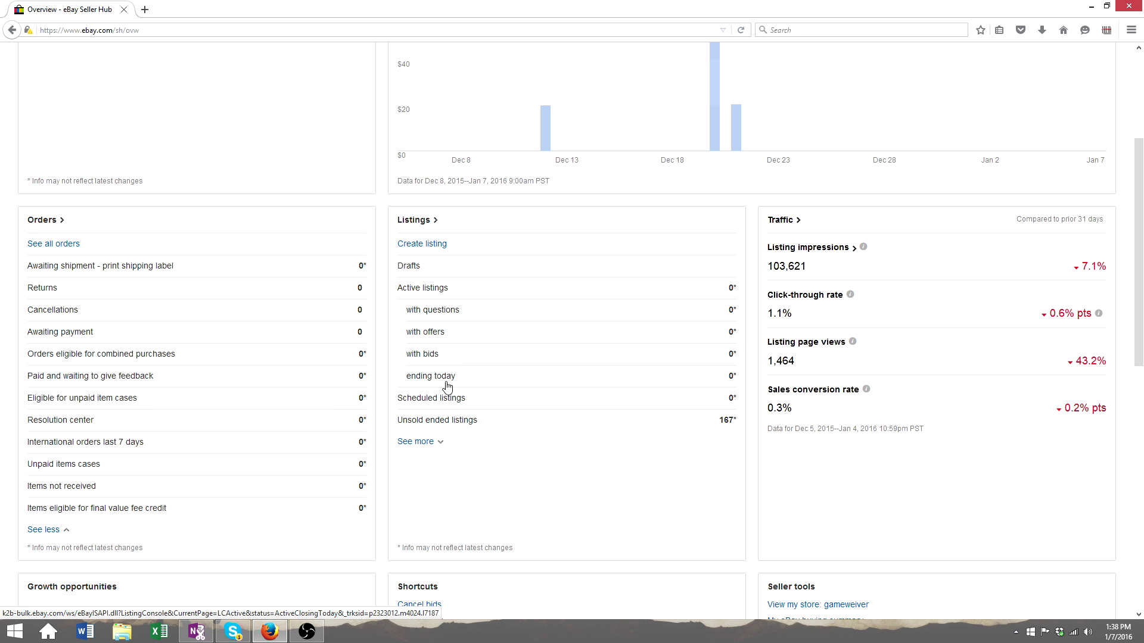
{"action": "scroll", "coordinate": [410, 405], "scroll_direction": "down", "scroll_amount": 2}
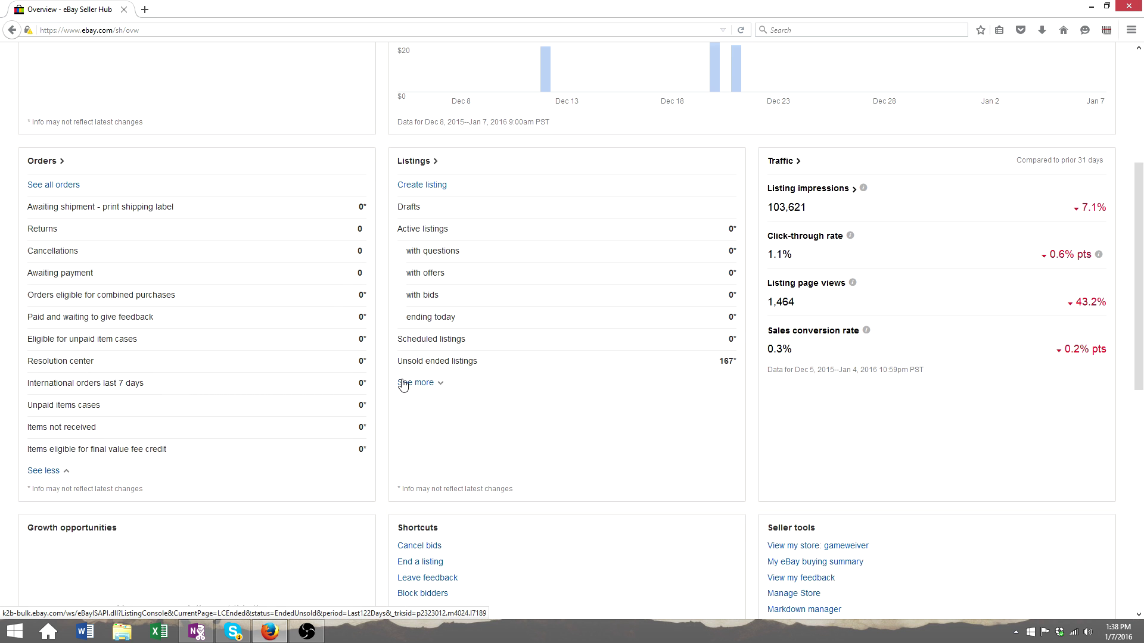
{"action": "left_click", "coordinate": [408, 375]}
{"action": "scroll", "coordinate": [408, 375], "scroll_direction": "down", "scroll_amount": 6}
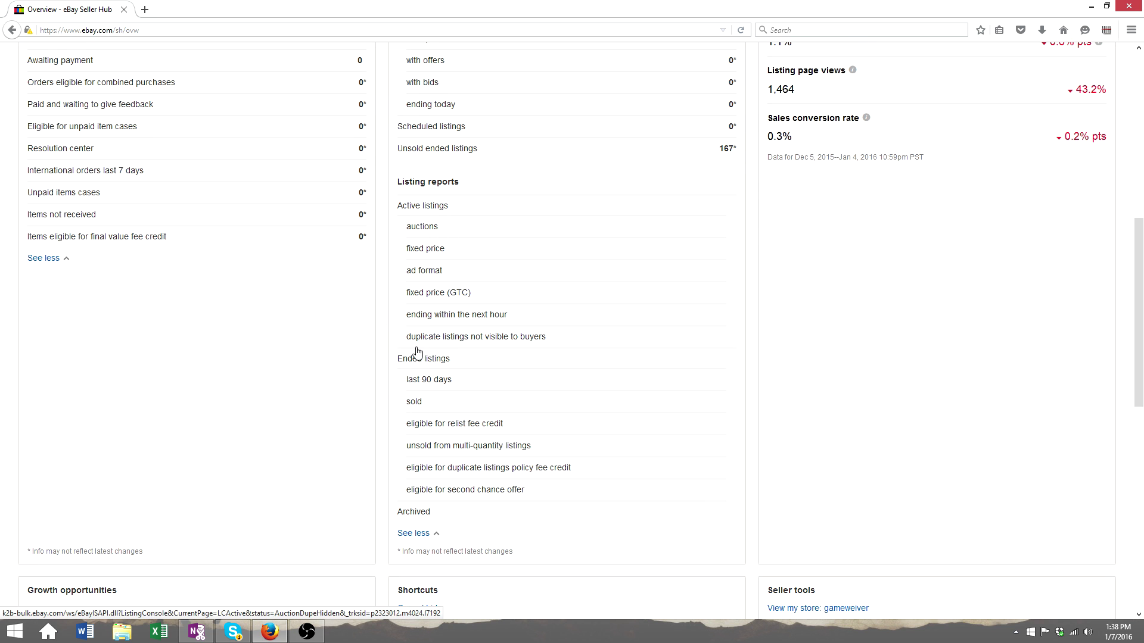
{"action": "scroll", "coordinate": [408, 477], "scroll_direction": "up", "scroll_amount": 2}
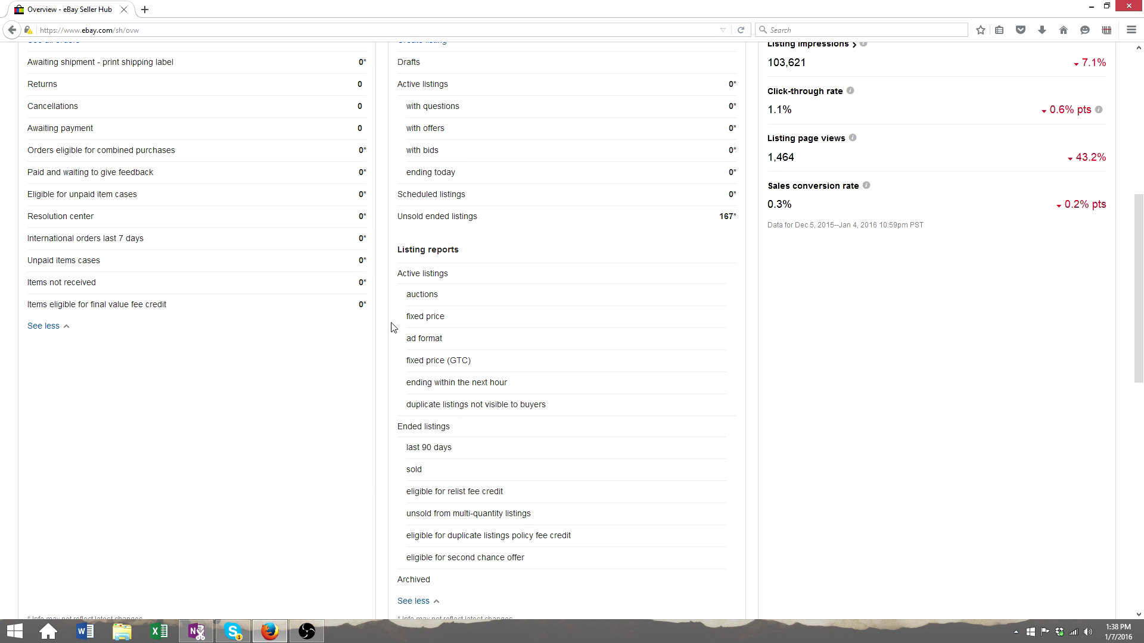
{"action": "scroll", "coordinate": [390, 328], "scroll_direction": "up", "scroll_amount": 3}
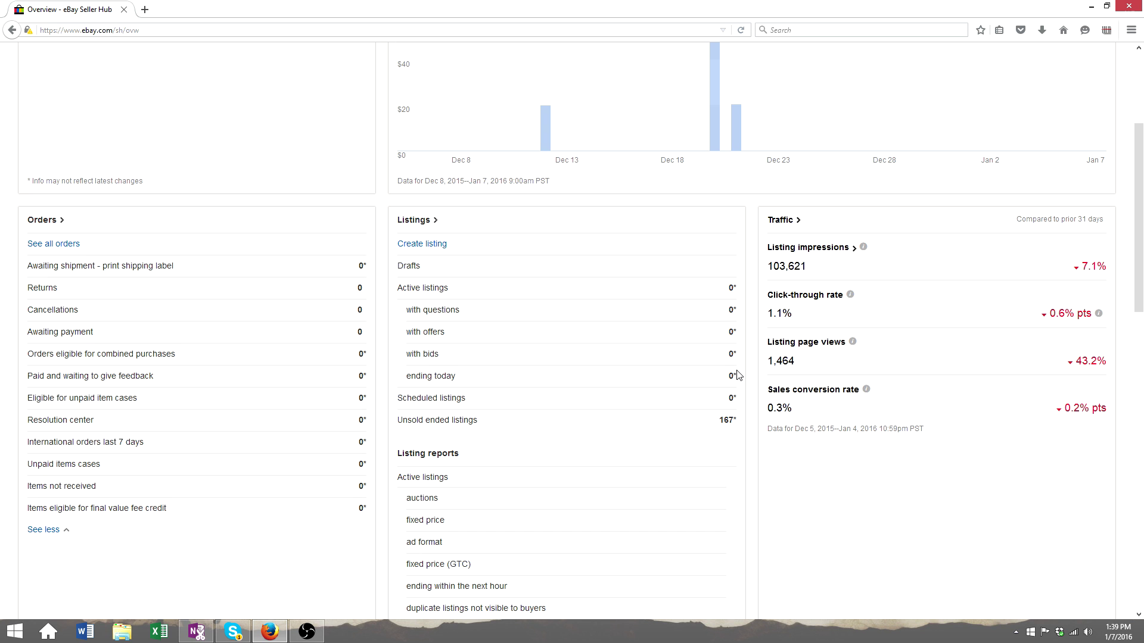
Step: Review the overview's traffic, shortcuts, seller tools and seller level cards, and expand the eBay promotional offers list
{"action": "scroll", "coordinate": [739, 374], "scroll_direction": "down", "scroll_amount": 9}
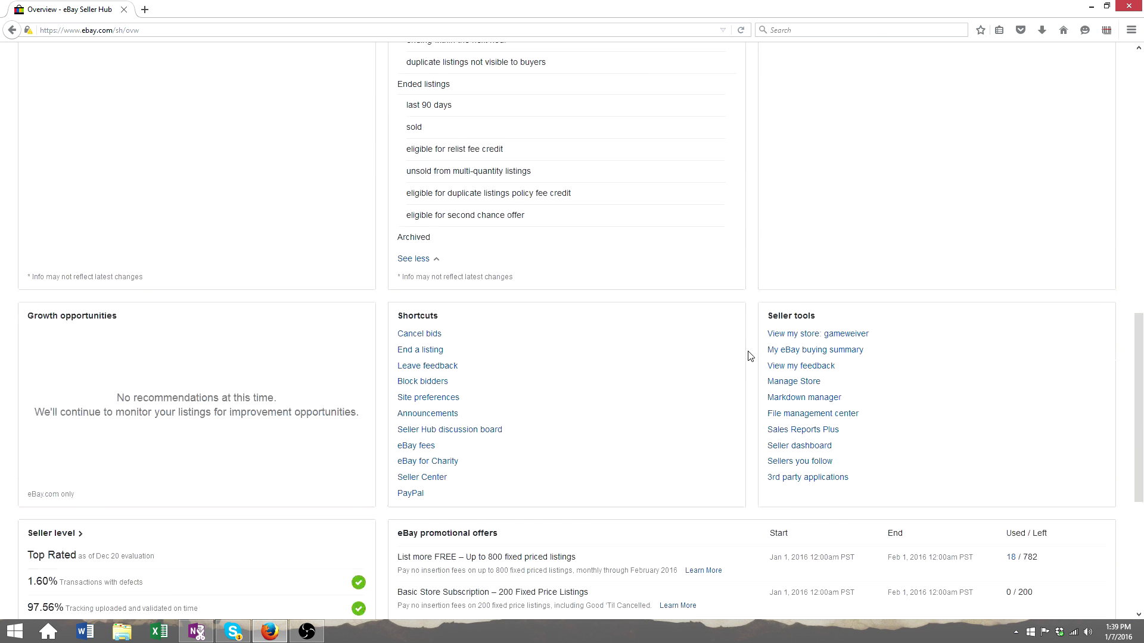
{"action": "scroll", "coordinate": [749, 355], "scroll_direction": "down", "scroll_amount": 1}
{"action": "scroll", "coordinate": [749, 356], "scroll_direction": "down", "scroll_amount": 2}
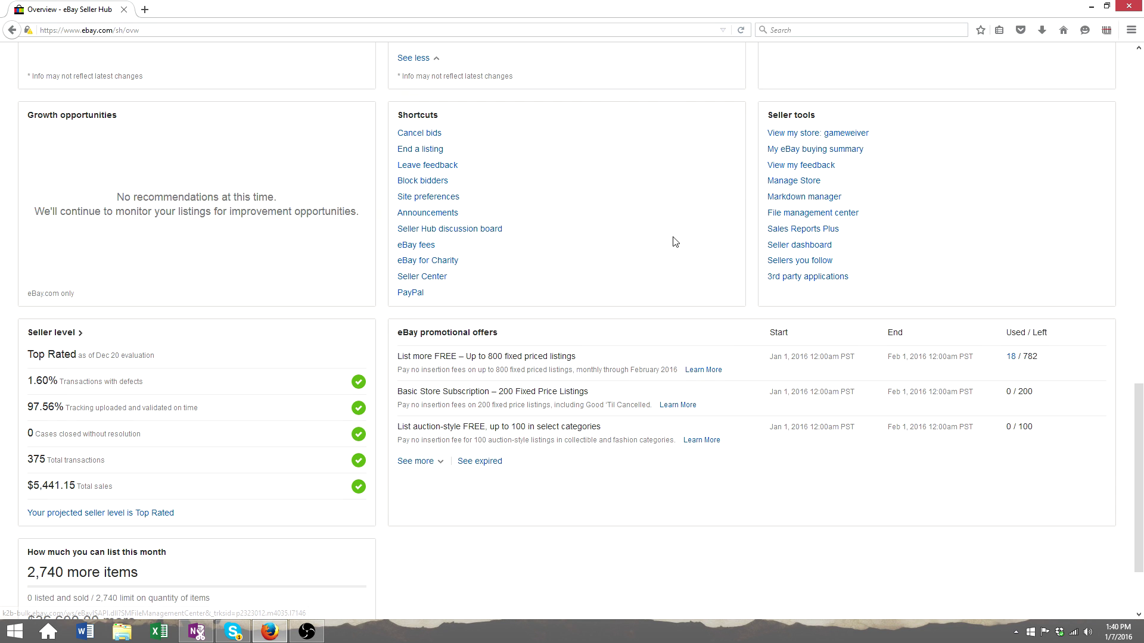
{"action": "scroll", "coordinate": [667, 247], "scroll_direction": "down", "scroll_amount": 3}
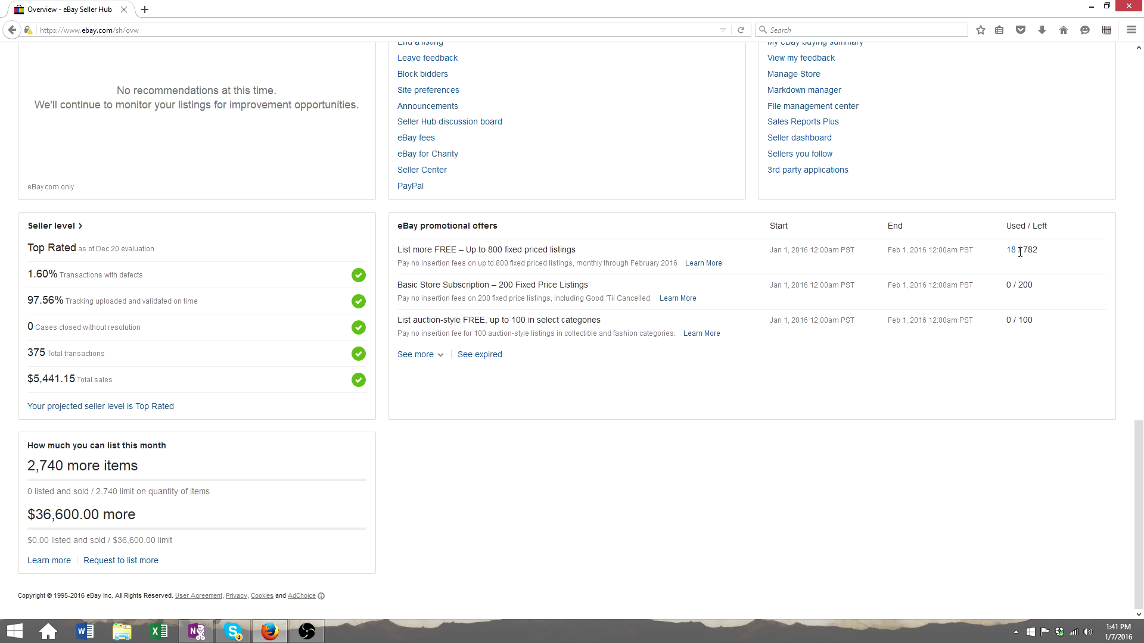
{"action": "left_click", "coordinate": [437, 356]}
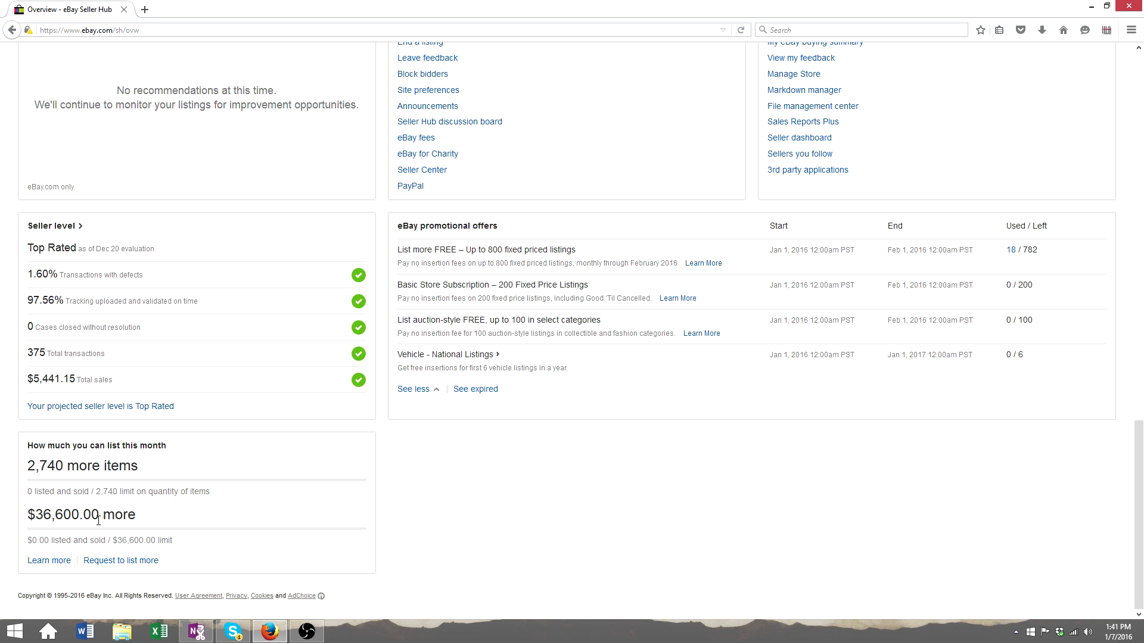
Step: Open the full orders page from the overview's Orders card and look through the list of orders
{"action": "scroll", "coordinate": [322, 434], "scroll_direction": "up", "scroll_amount": 10}
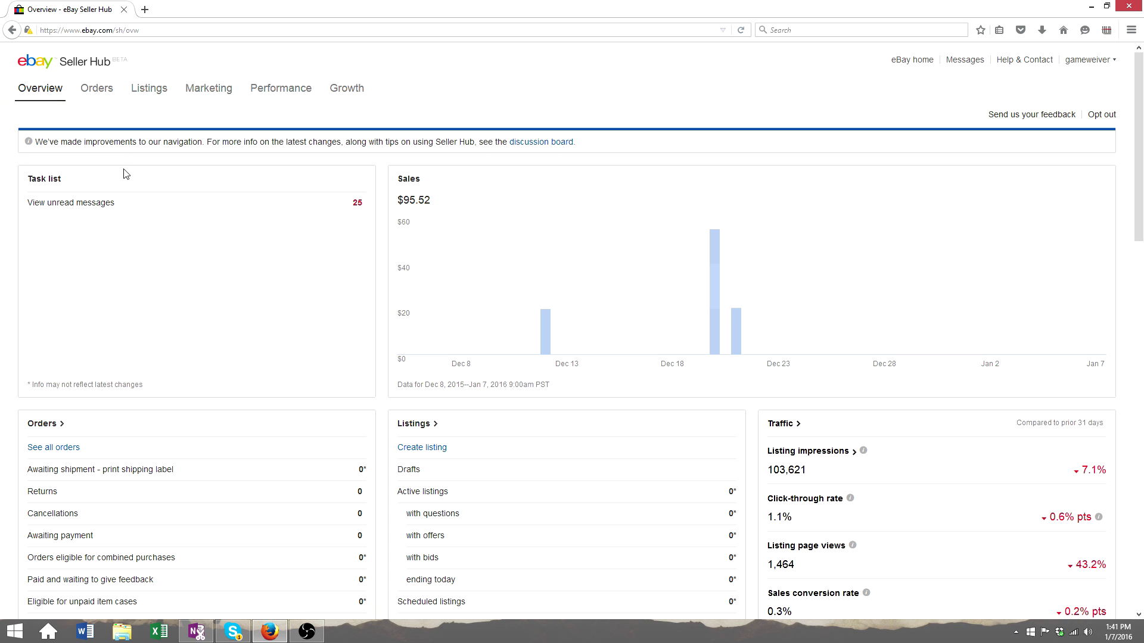
{"action": "mouse_move", "coordinate": [142, 96]}
{"action": "scroll", "coordinate": [327, 279], "scroll_direction": "down", "scroll_amount": 6}
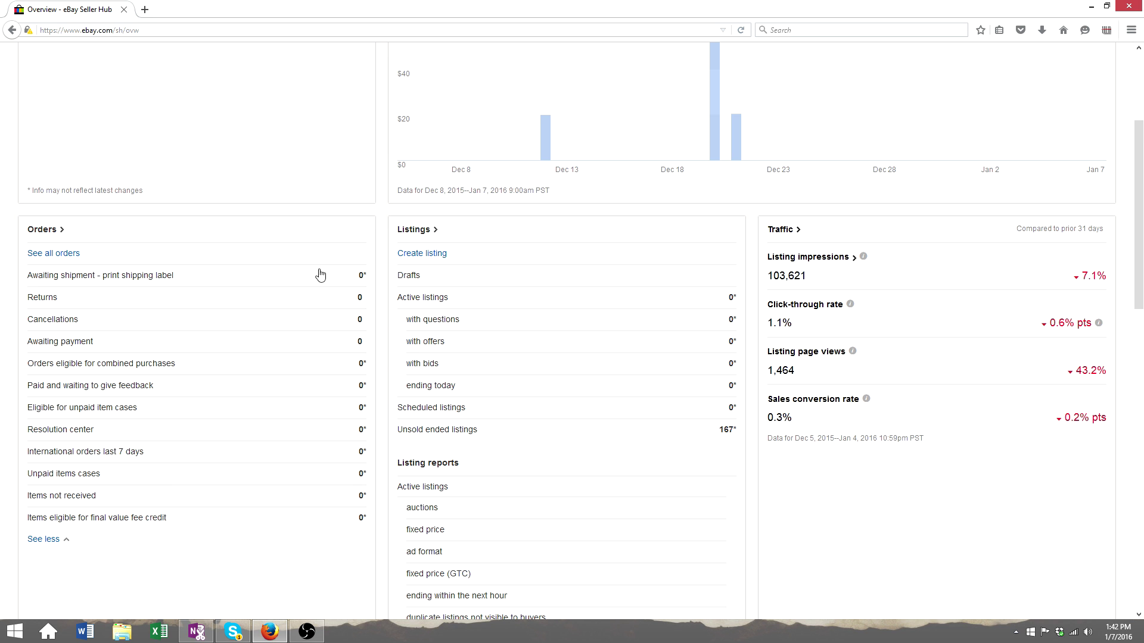
{"action": "left_click", "coordinate": [53, 226]}
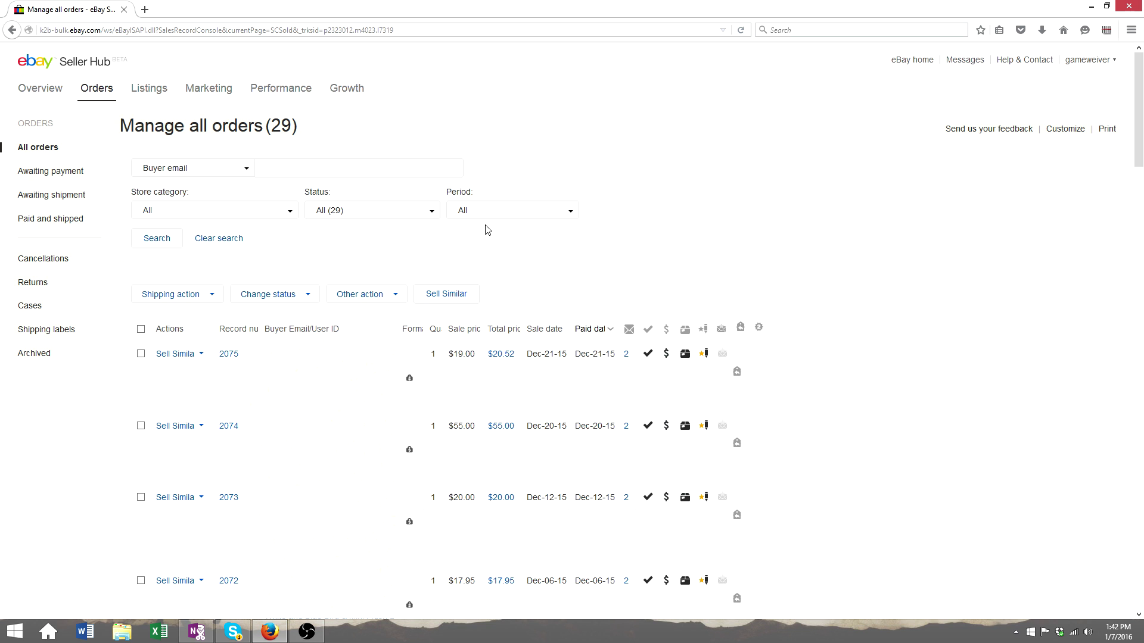
{"action": "scroll", "coordinate": [781, 262], "scroll_direction": "down", "scroll_amount": 1}
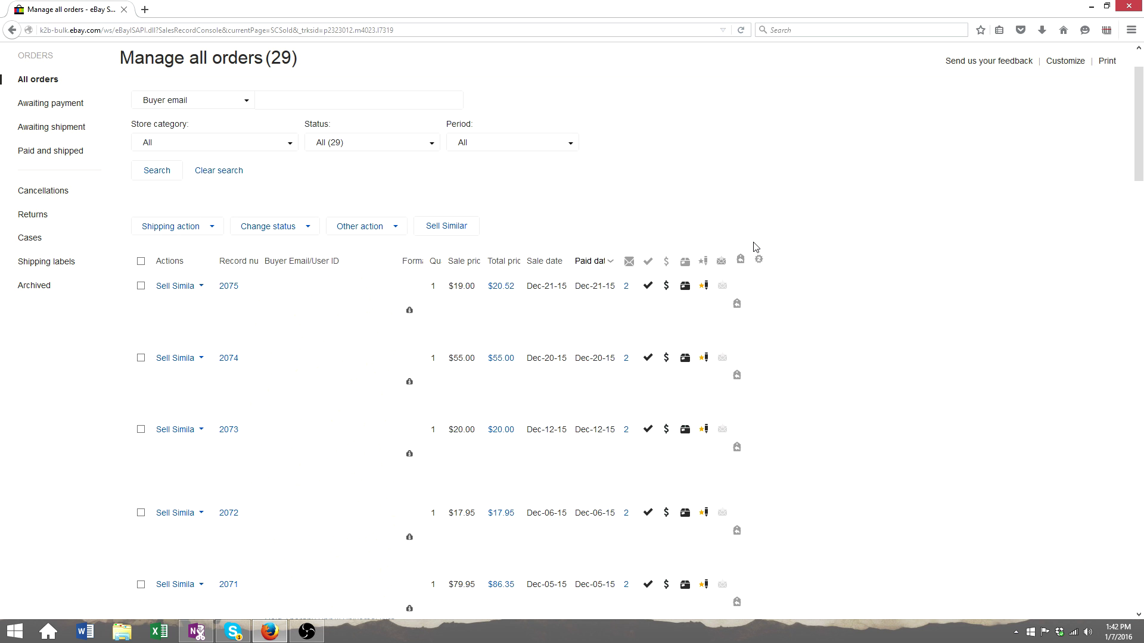
{"action": "scroll", "coordinate": [755, 245], "scroll_direction": "down", "scroll_amount": 10}
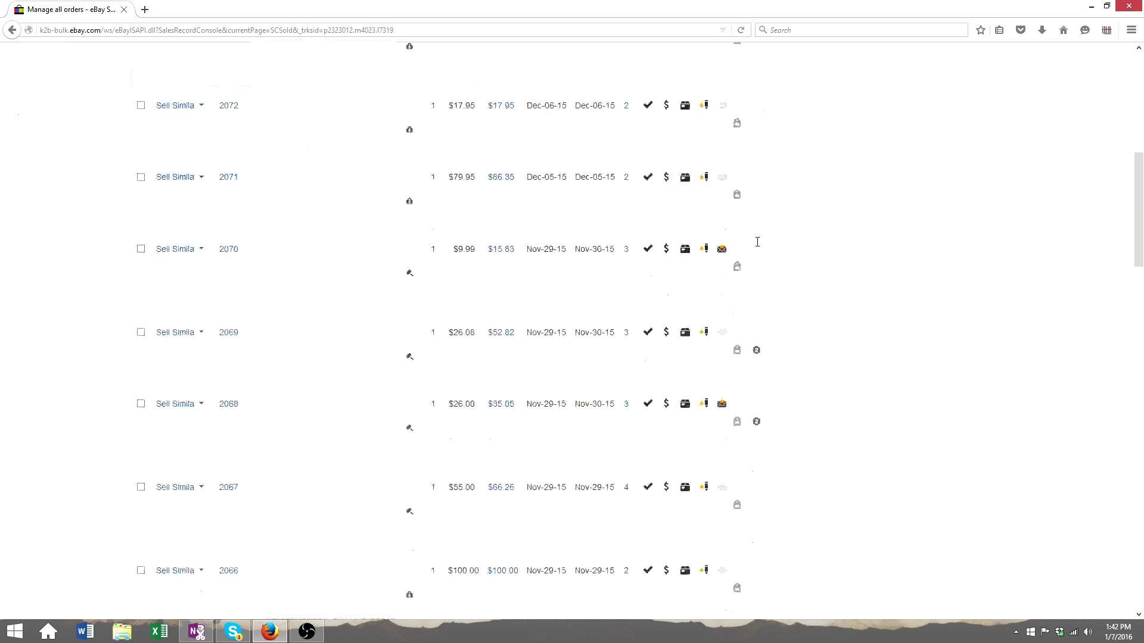
{"action": "scroll", "coordinate": [572, 336], "scroll_direction": "up", "scroll_amount": 10}
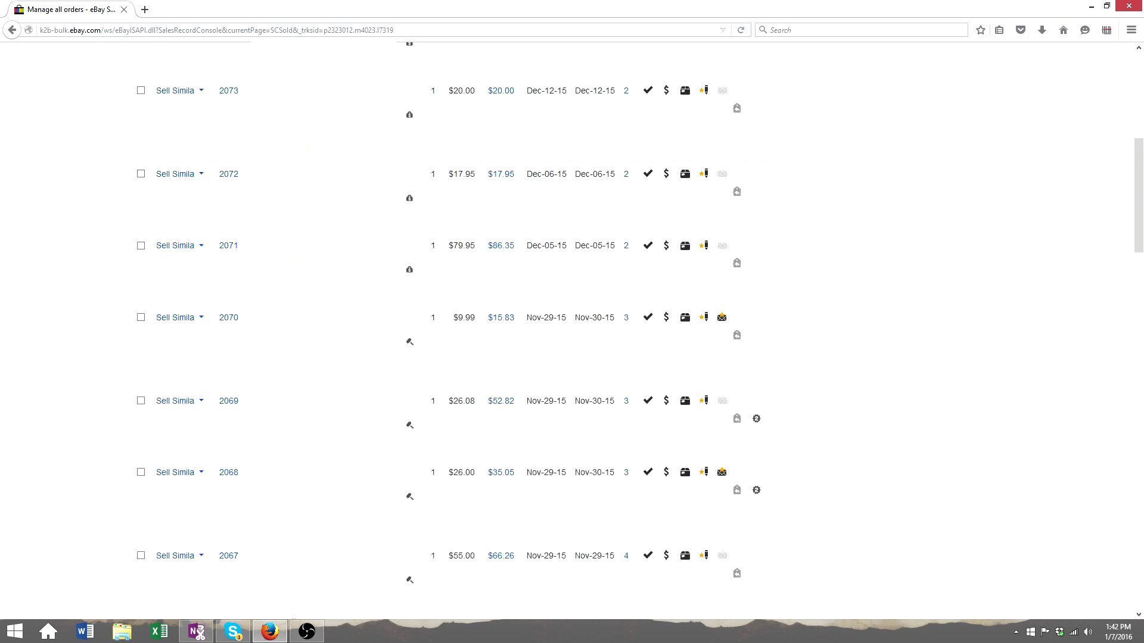
Step: Select all orders and look over the bulk options for other actions, status changes and shipping, without applying any
{"action": "left_click", "coordinate": [141, 329]}
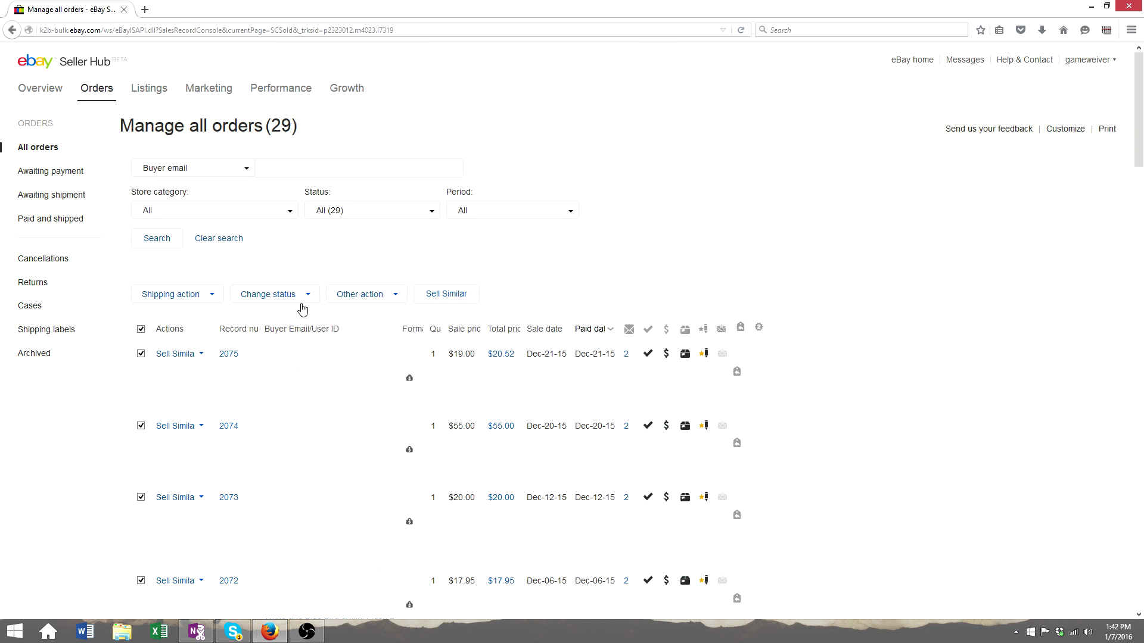
{"action": "left_click", "coordinate": [368, 298]}
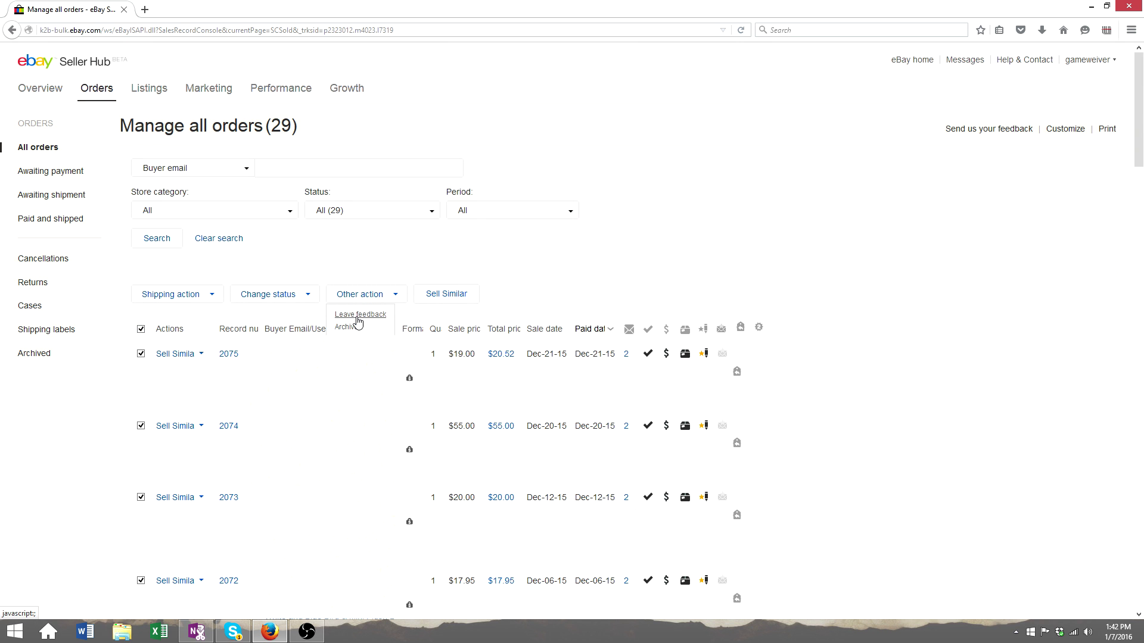
{"action": "left_click", "coordinate": [294, 297]}
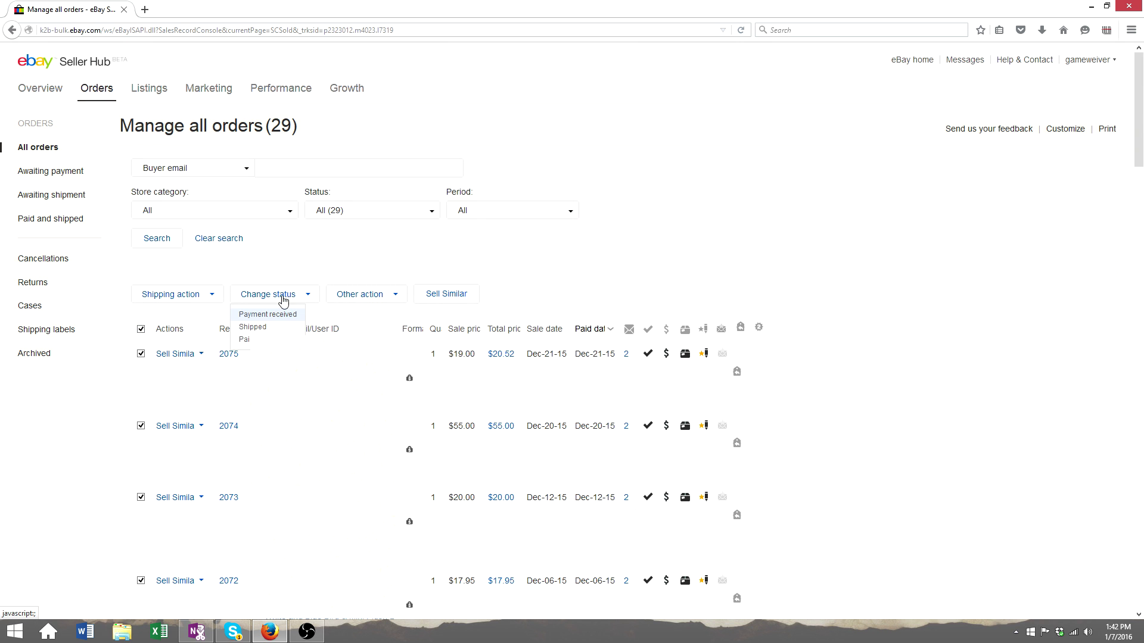
{"action": "left_click", "coordinate": [211, 295]}
{"action": "left_click", "coordinate": [567, 271]}
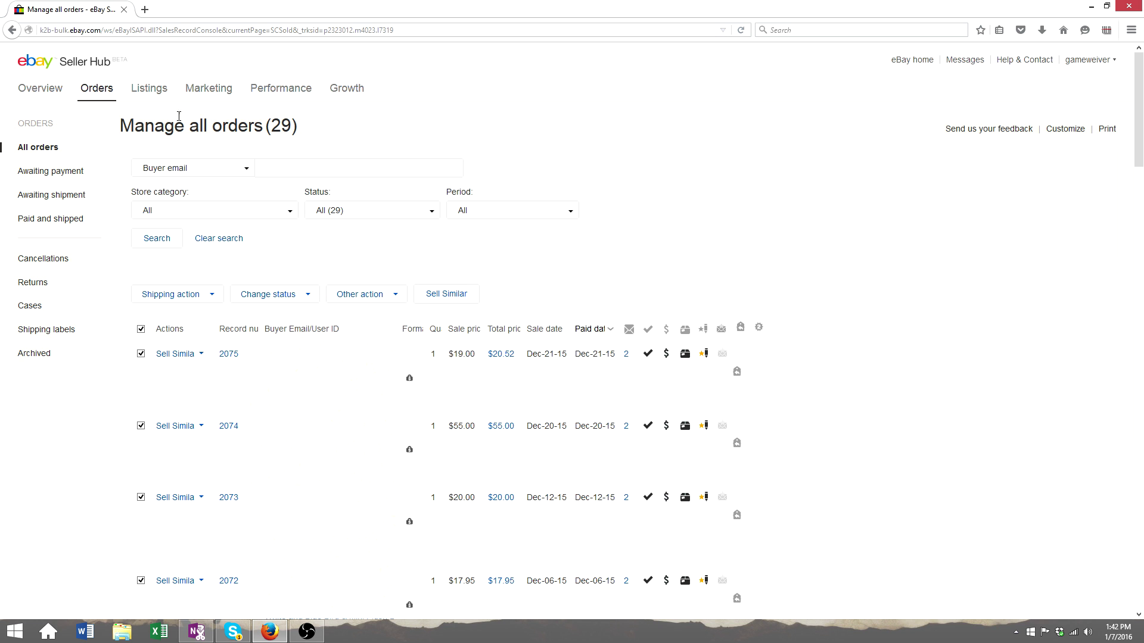
Step: Return to the overview and open the active listings page from the Listings card
{"action": "left_click", "coordinate": [12, 29]}
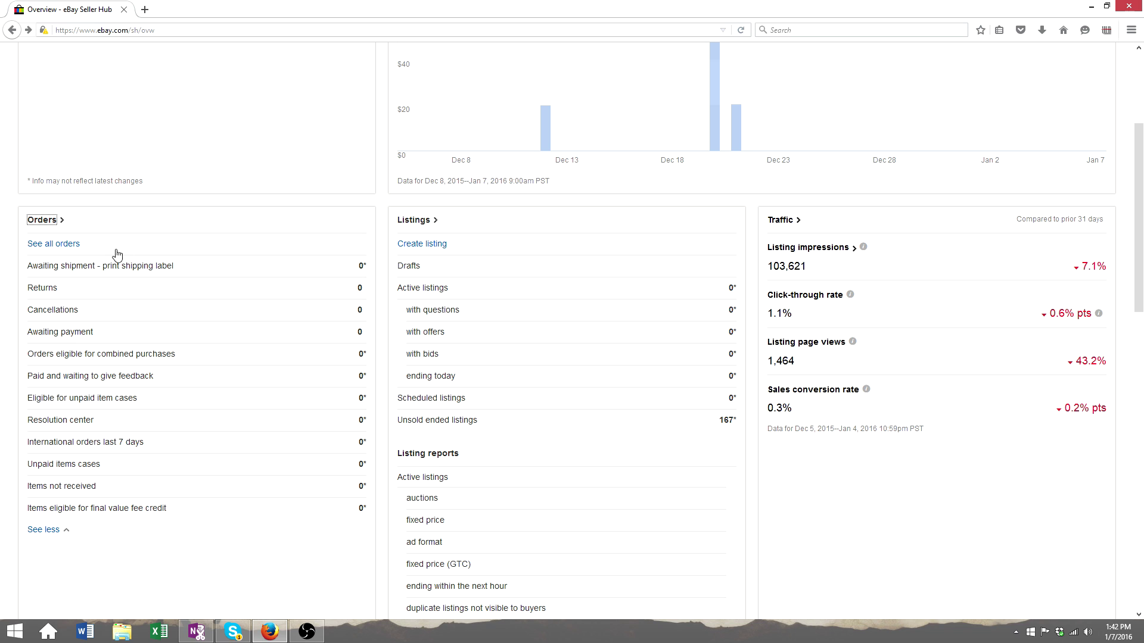
{"action": "left_click", "coordinate": [426, 227]}
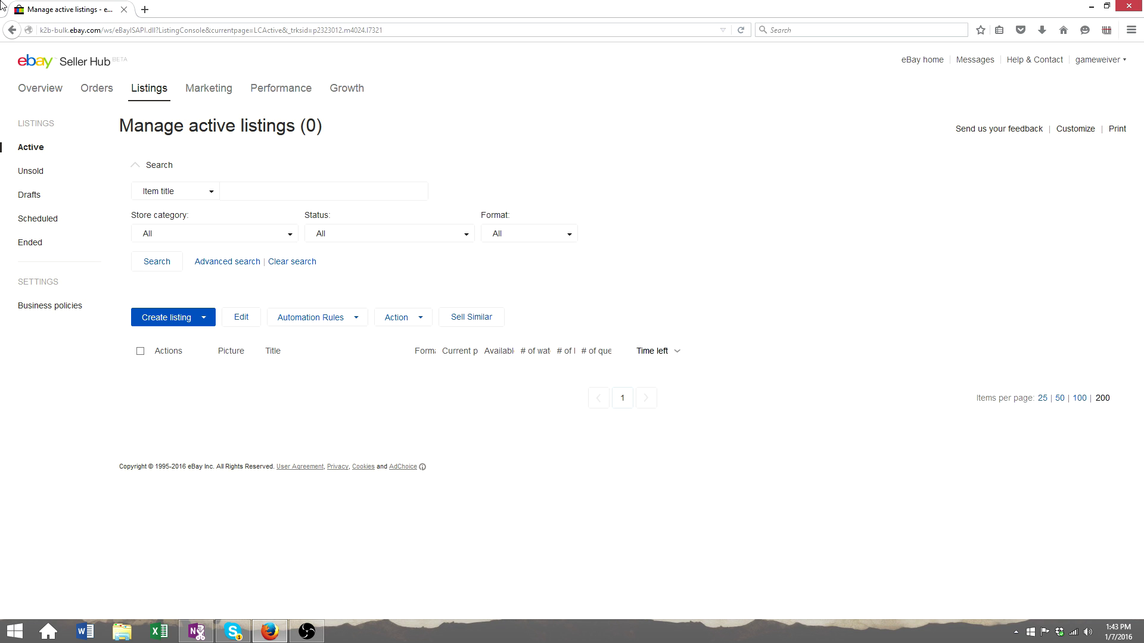
Step: Return to the overview, open the Traffic report, and inspect its start date calendar and listing site filter without changing them
{"action": "left_click", "coordinate": [12, 30]}
{"action": "left_click", "coordinate": [771, 221]}
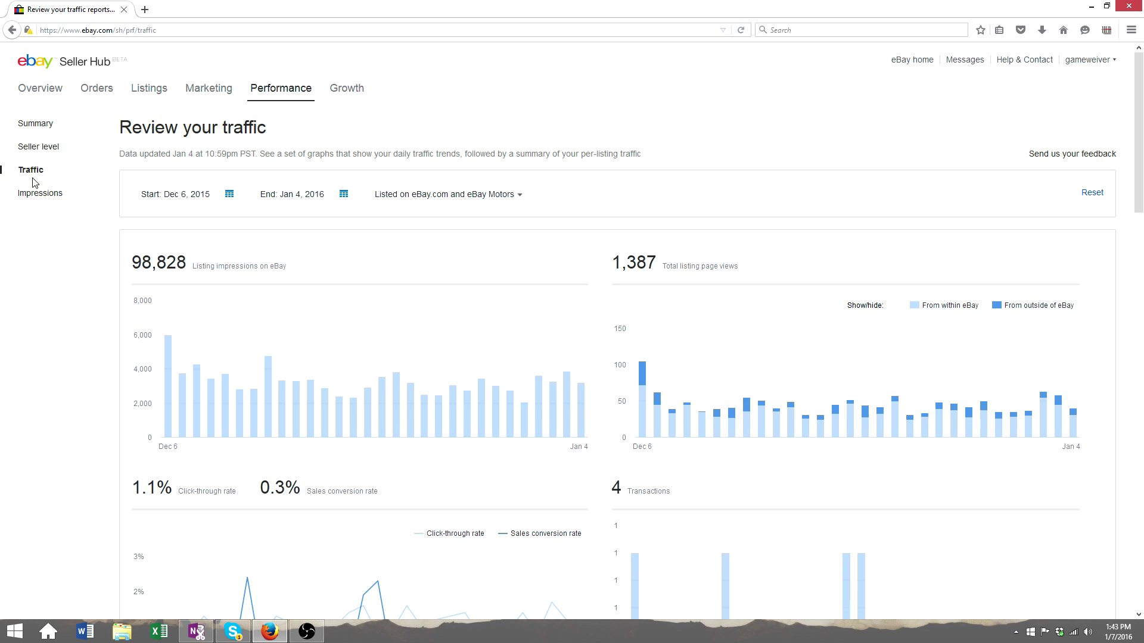
{"action": "left_click", "coordinate": [229, 195]}
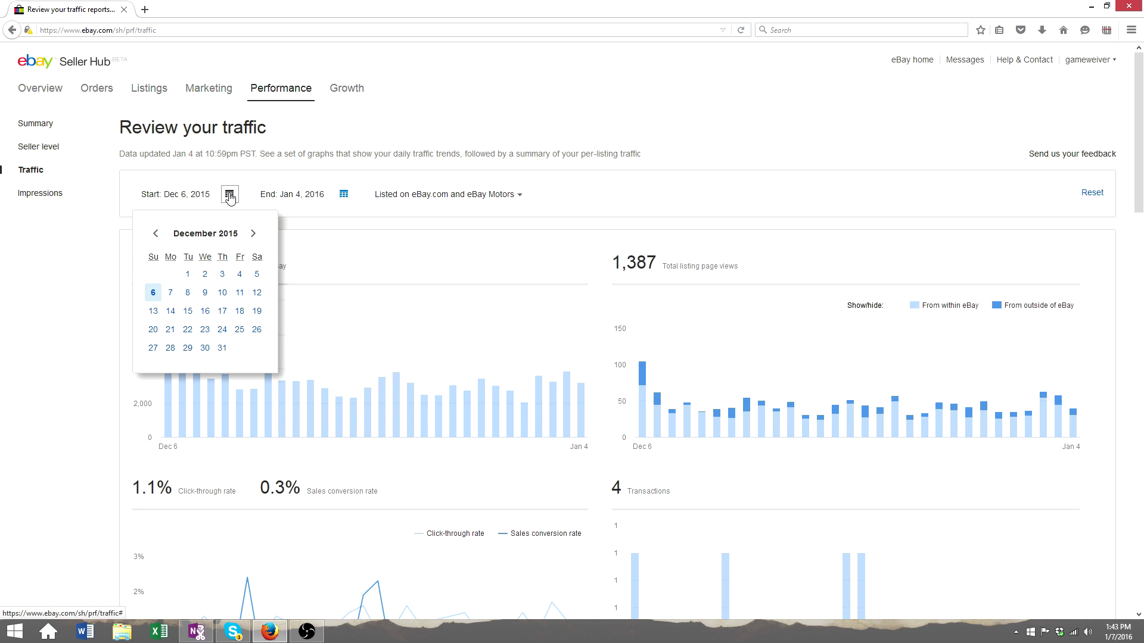
{"action": "left_click", "coordinate": [229, 195]}
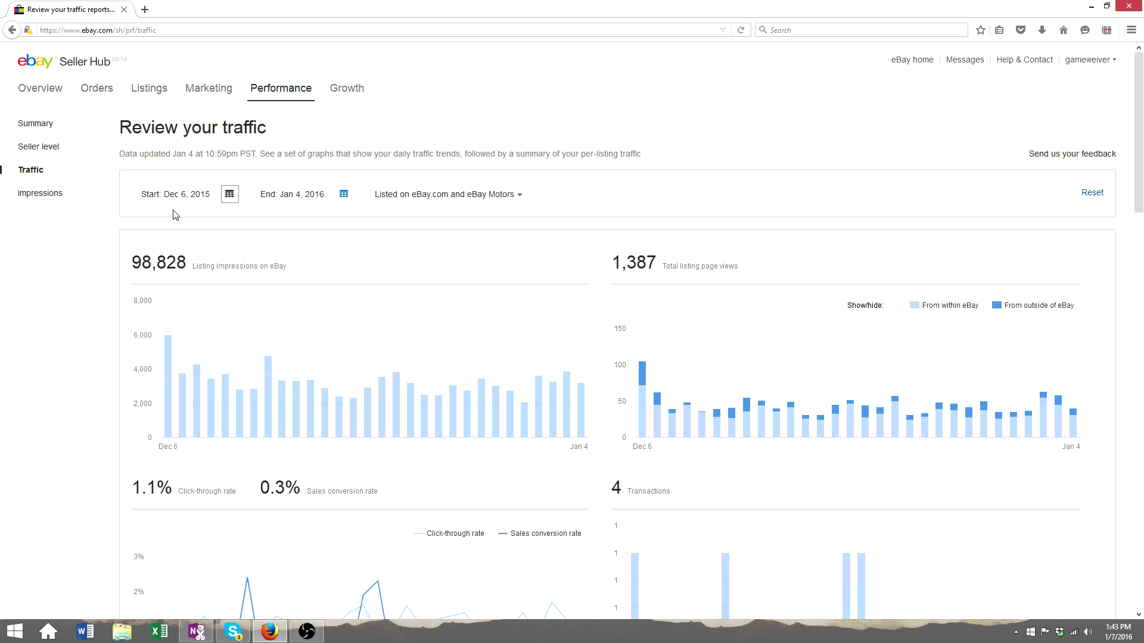
{"action": "left_click", "coordinate": [419, 198]}
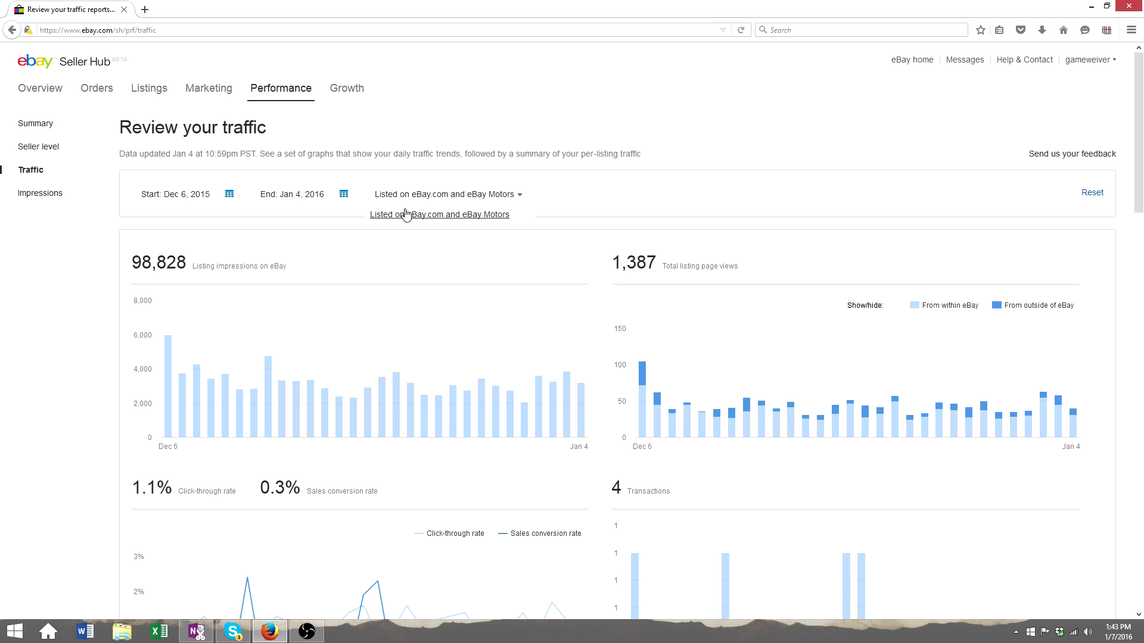
{"action": "left_click", "coordinate": [314, 225]}
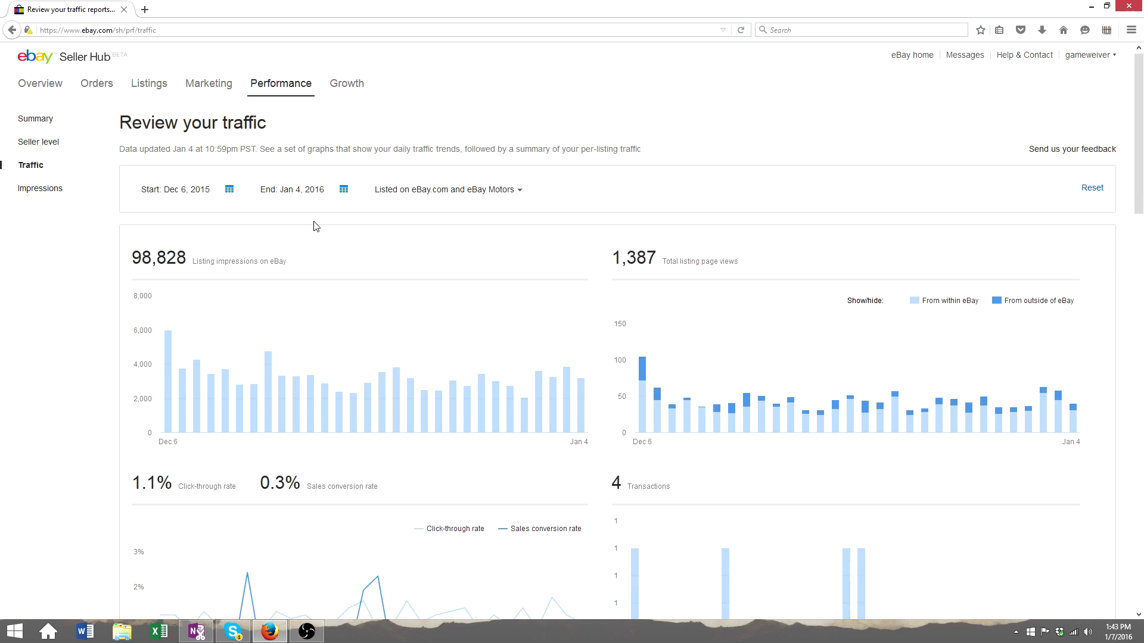
Step: Review the traffic graphs and sort the per-listing table by listing impressions, trying both orders and leaving the lowest first
{"action": "scroll", "coordinate": [250, 220], "scroll_direction": "down", "scroll_amount": 2}
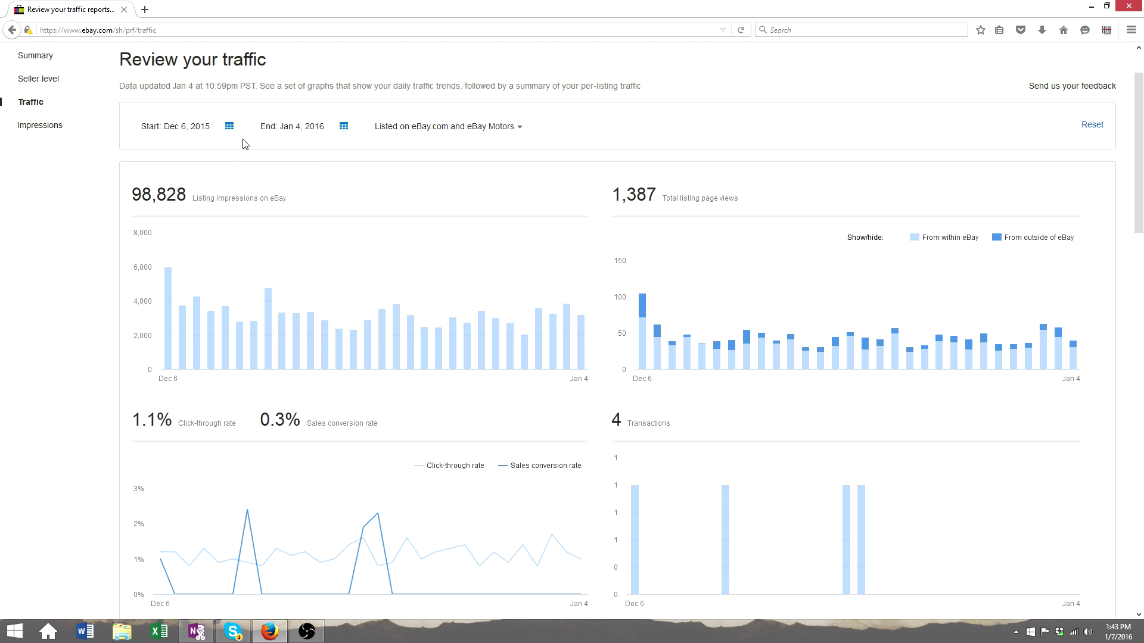
{"action": "scroll", "coordinate": [147, 256], "scroll_direction": "down", "scroll_amount": 2}
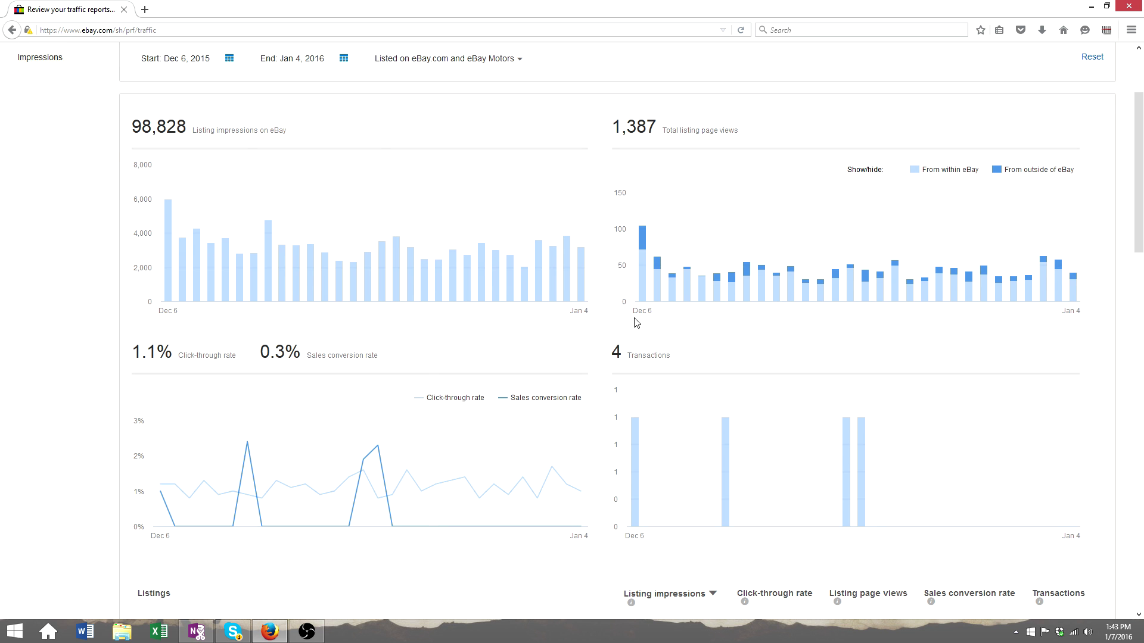
{"action": "scroll", "coordinate": [630, 314], "scroll_direction": "down", "scroll_amount": 4}
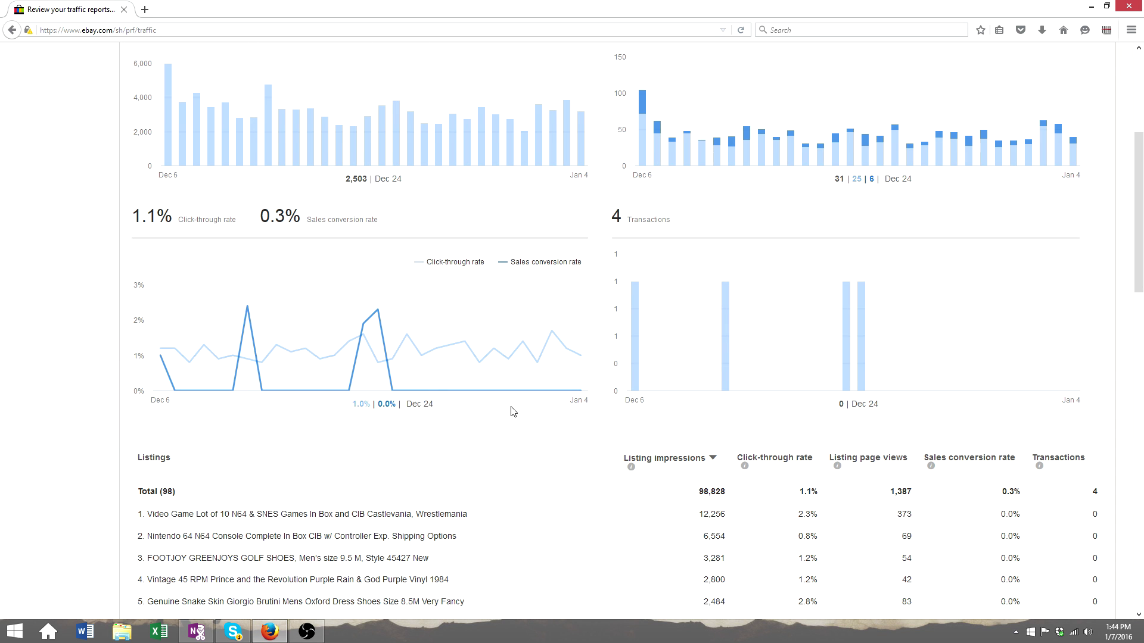
{"action": "scroll", "coordinate": [623, 383], "scroll_direction": "down", "scroll_amount": 2}
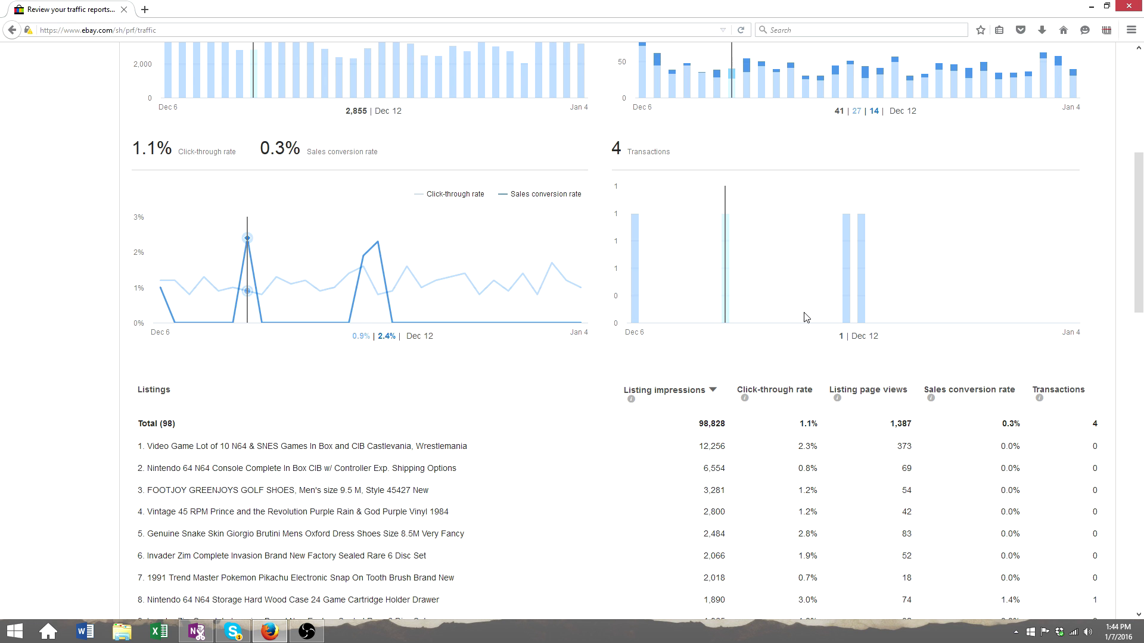
{"action": "scroll", "coordinate": [515, 317], "scroll_direction": "down", "scroll_amount": 4}
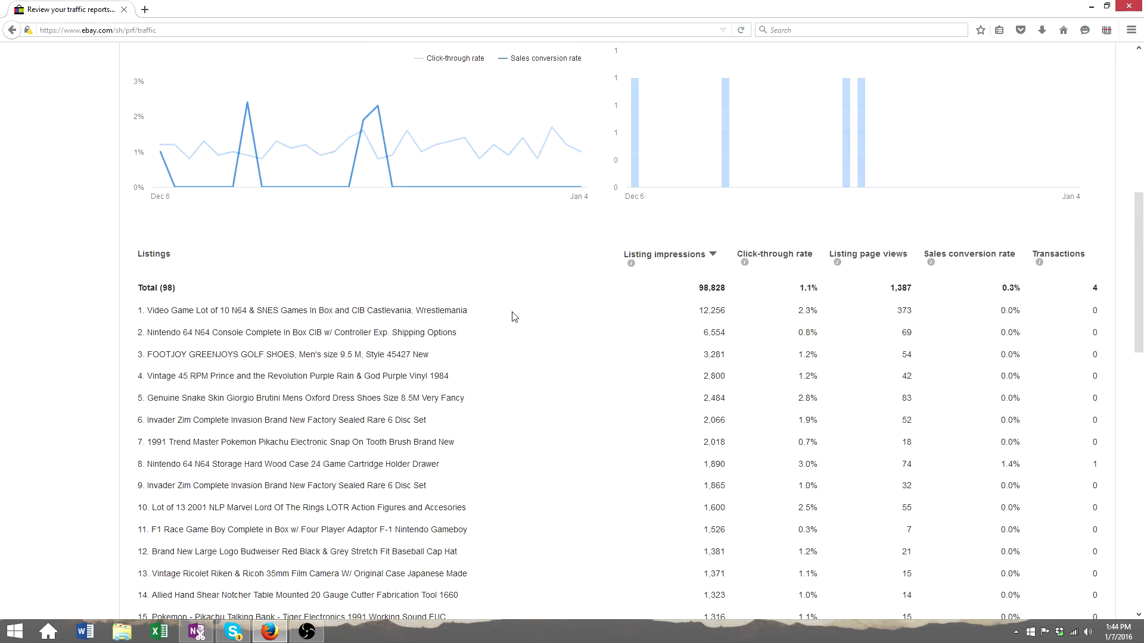
{"action": "scroll", "coordinate": [519, 318], "scroll_direction": "down", "scroll_amount": 2}
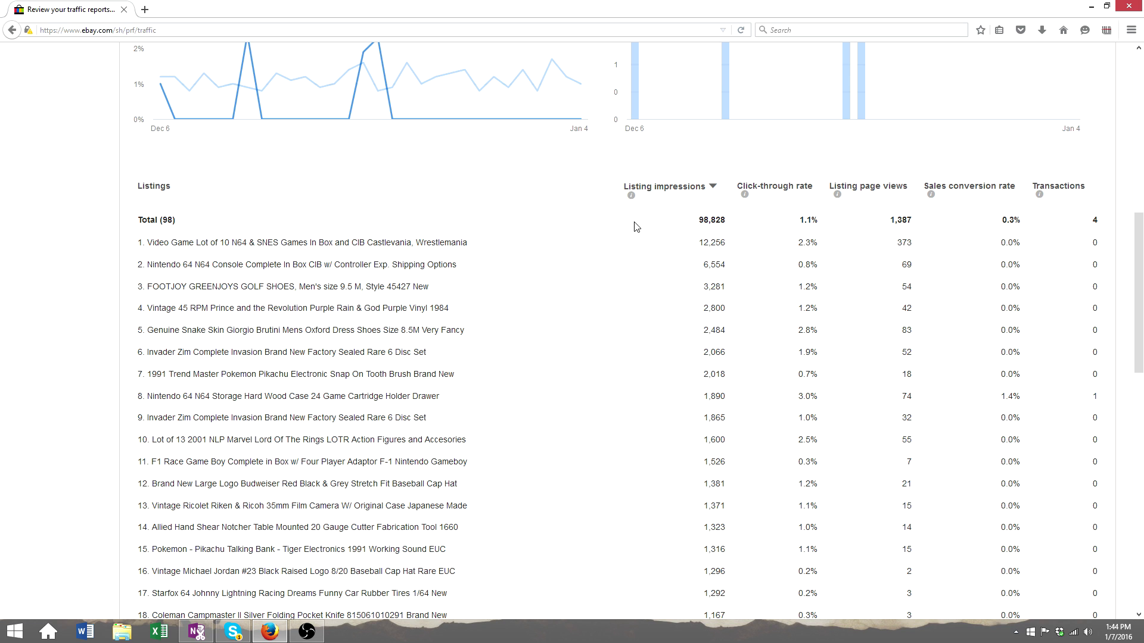
{"action": "left_click", "coordinate": [714, 187]}
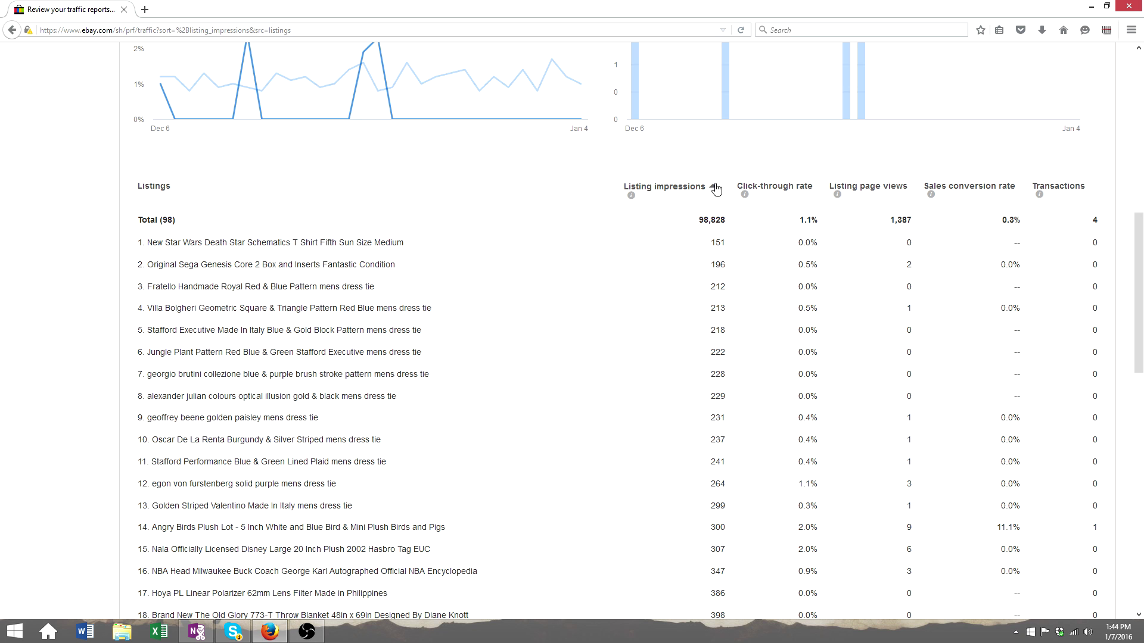
{"action": "left_click", "coordinate": [714, 188]}
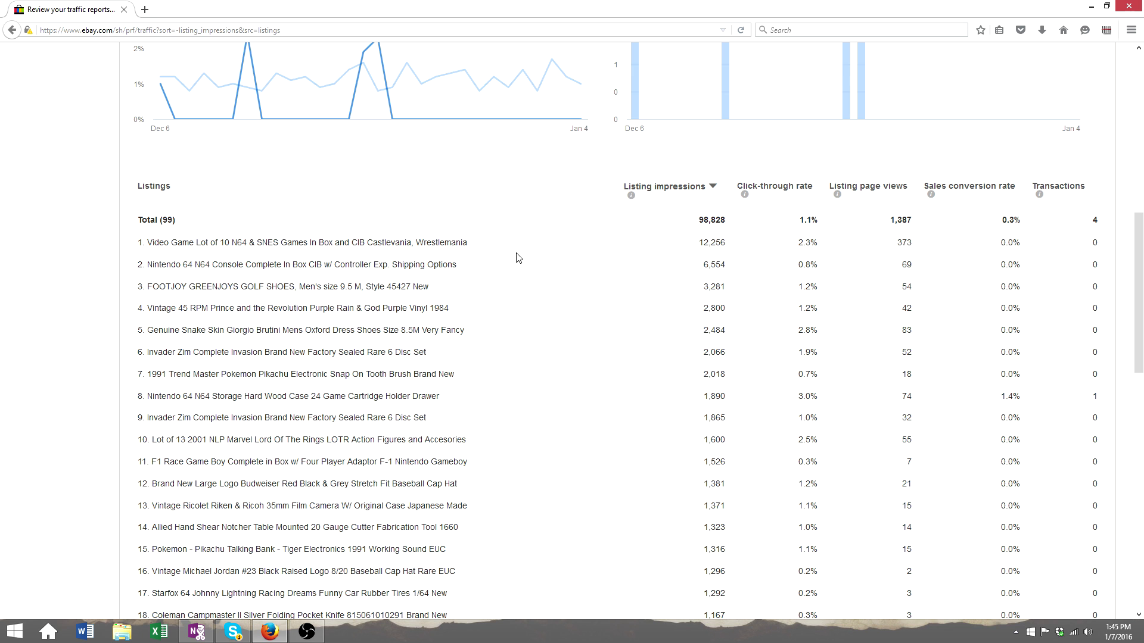
{"action": "left_click", "coordinate": [711, 186]}
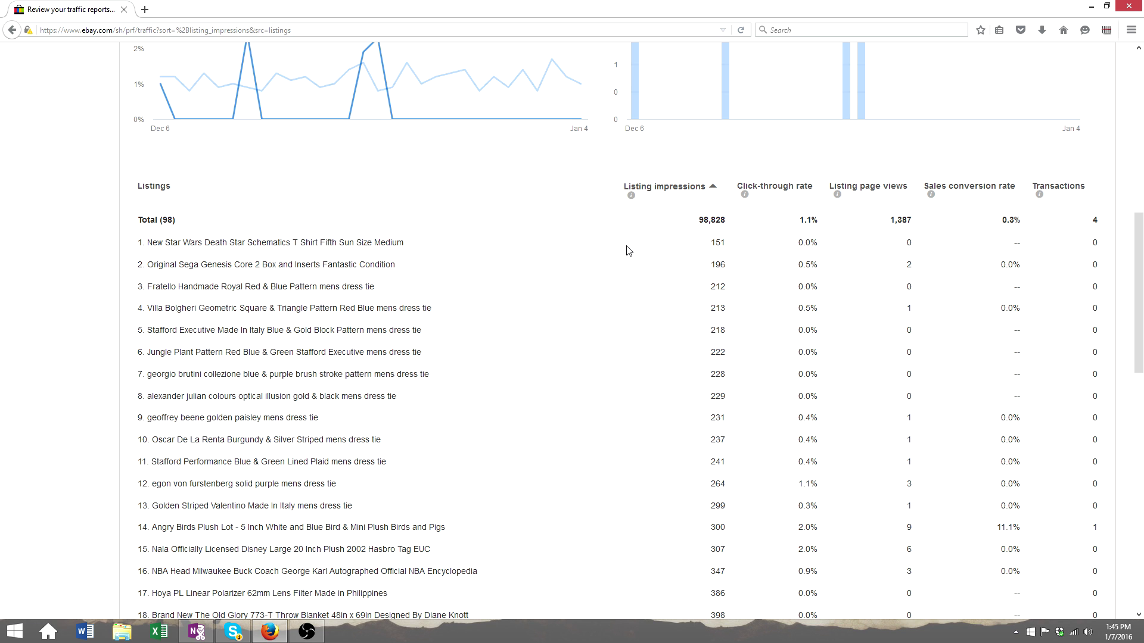
Step: Set the traffic report's start date to Nov 1, 2015 and look over the updated graphs and listings
{"action": "scroll", "coordinate": [582, 266], "scroll_direction": "up", "scroll_amount": 8}
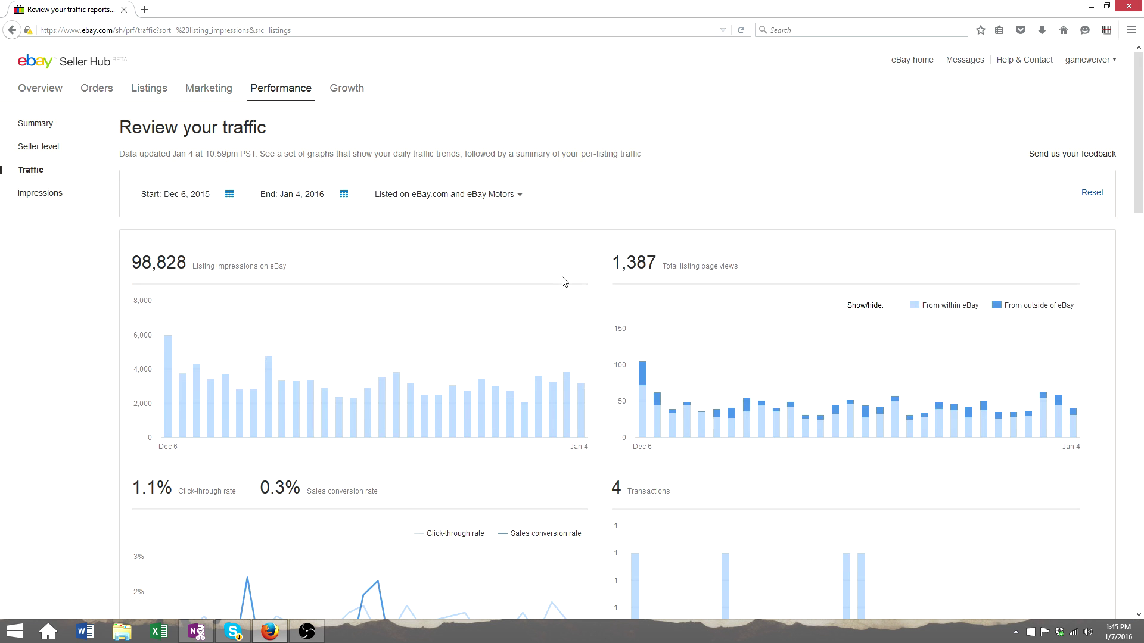
{"action": "left_click", "coordinate": [229, 195]}
{"action": "left_click", "coordinate": [153, 235]}
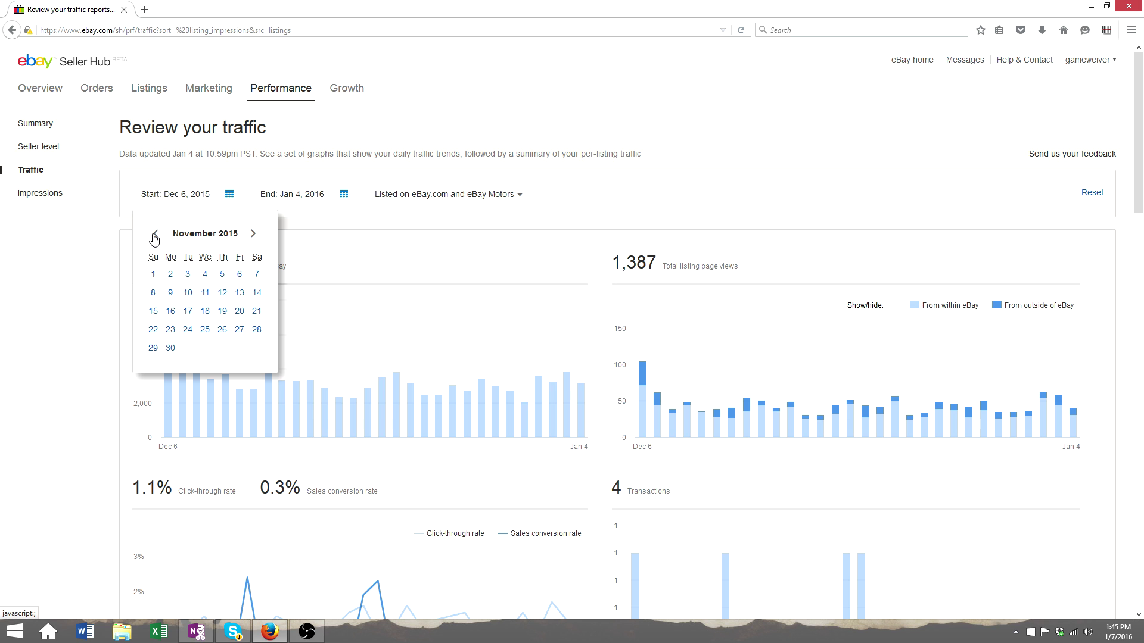
{"action": "left_click", "coordinate": [152, 275]}
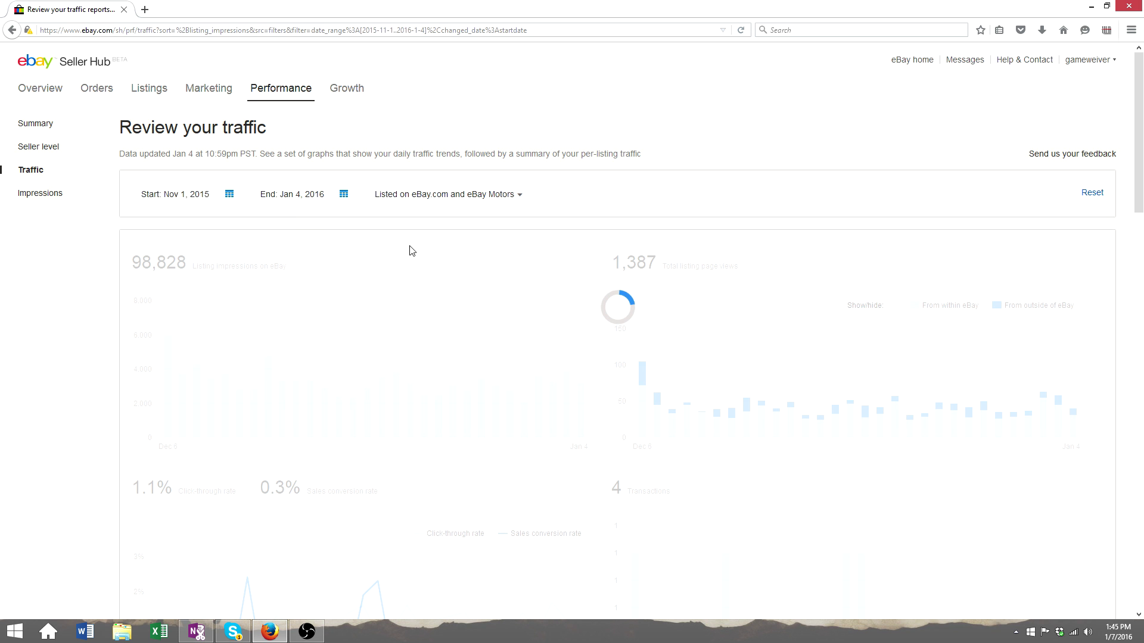
{"action": "scroll", "coordinate": [326, 266], "scroll_direction": "down", "scroll_amount": 2}
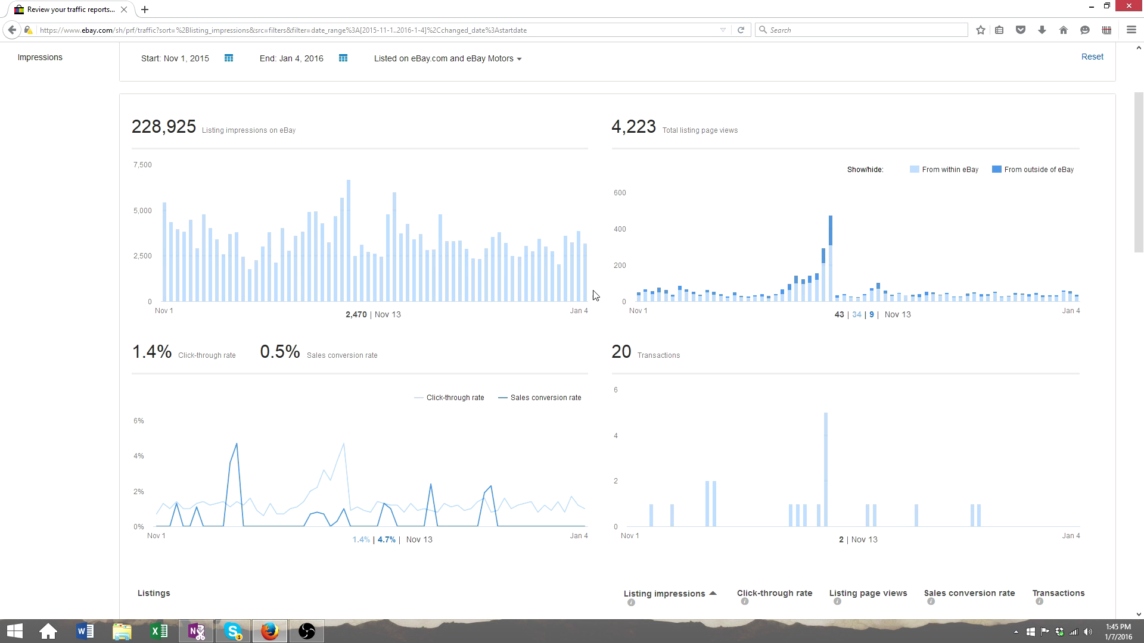
{"action": "scroll", "coordinate": [599, 289], "scroll_direction": "down", "scroll_amount": 3}
{"action": "scroll", "coordinate": [605, 310], "scroll_direction": "down", "scroll_amount": 2}
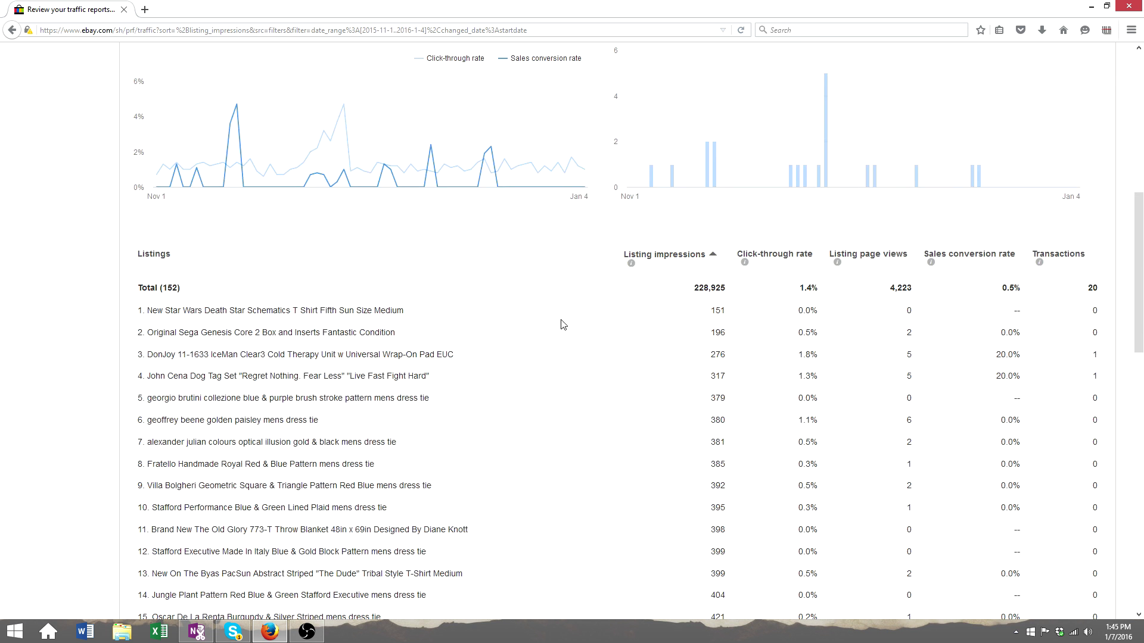
{"action": "scroll", "coordinate": [560, 321], "scroll_direction": "up", "scroll_amount": 5}
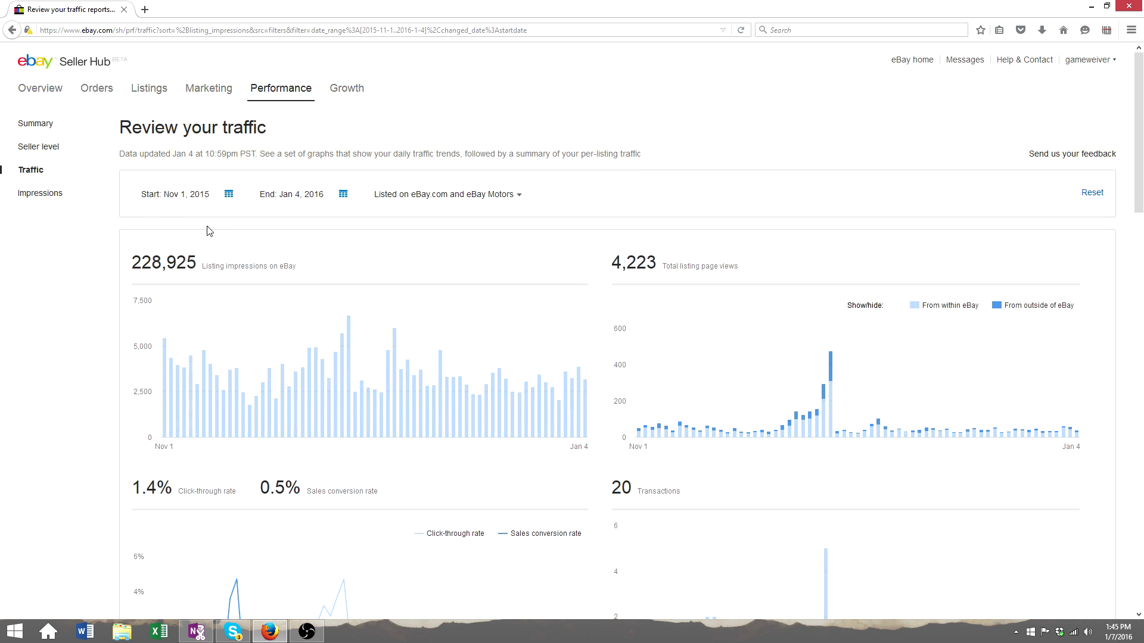
Step: Open the Impressions report and examine its daily chart, benchmark period and per-listing impression changes
{"action": "left_click", "coordinate": [58, 197]}
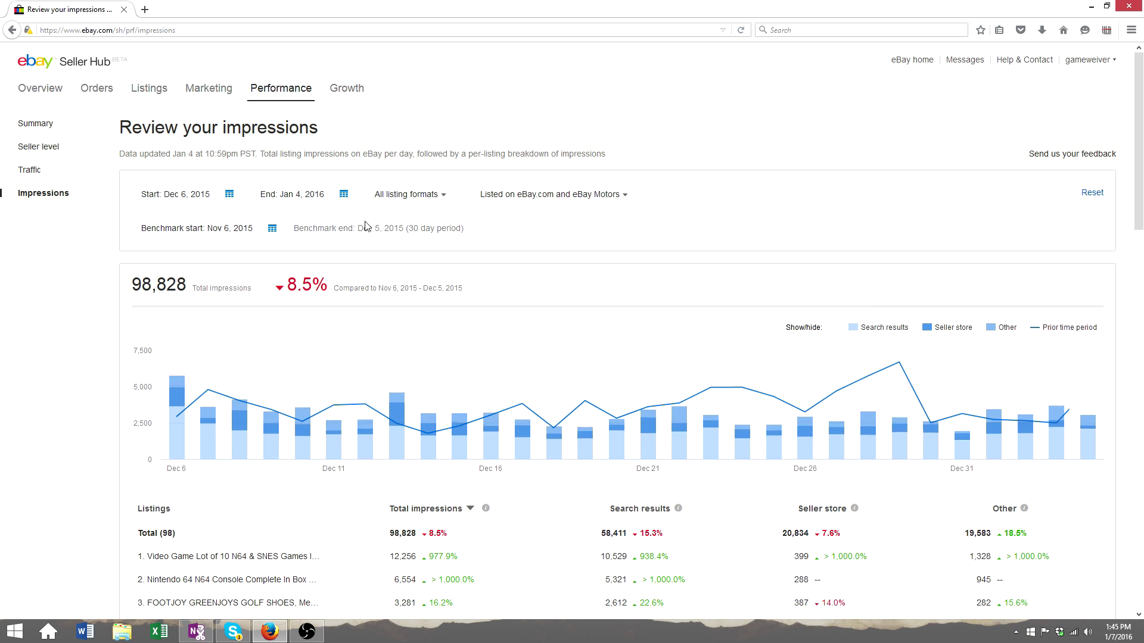
{"action": "scroll", "coordinate": [373, 227], "scroll_direction": "down", "scroll_amount": 2}
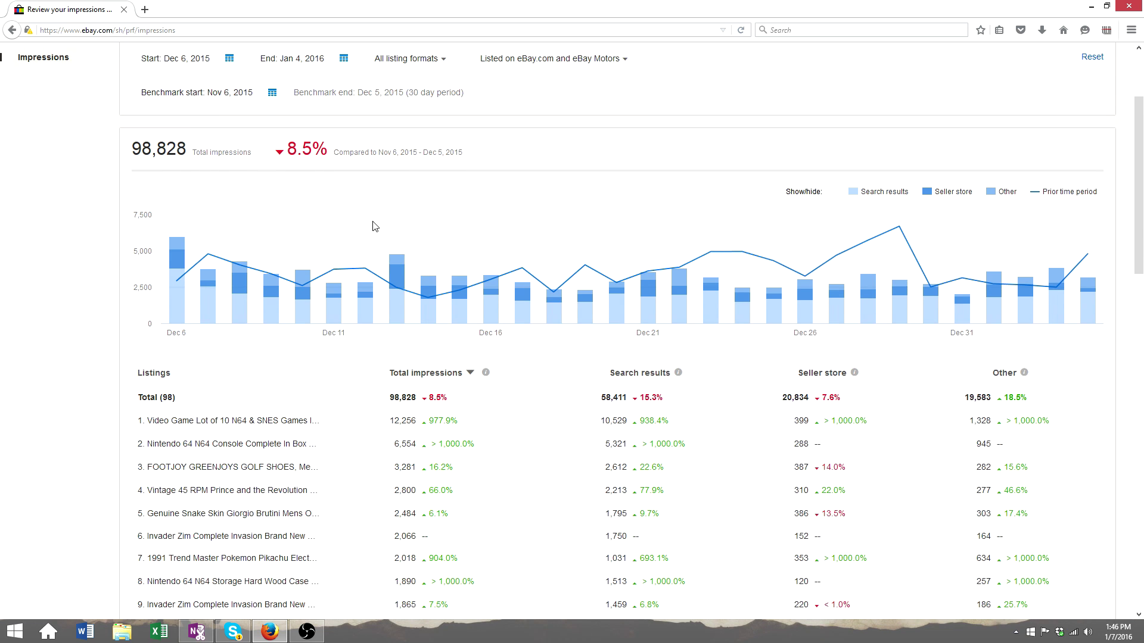
{"action": "scroll", "coordinate": [364, 230], "scroll_direction": "down", "scroll_amount": 2}
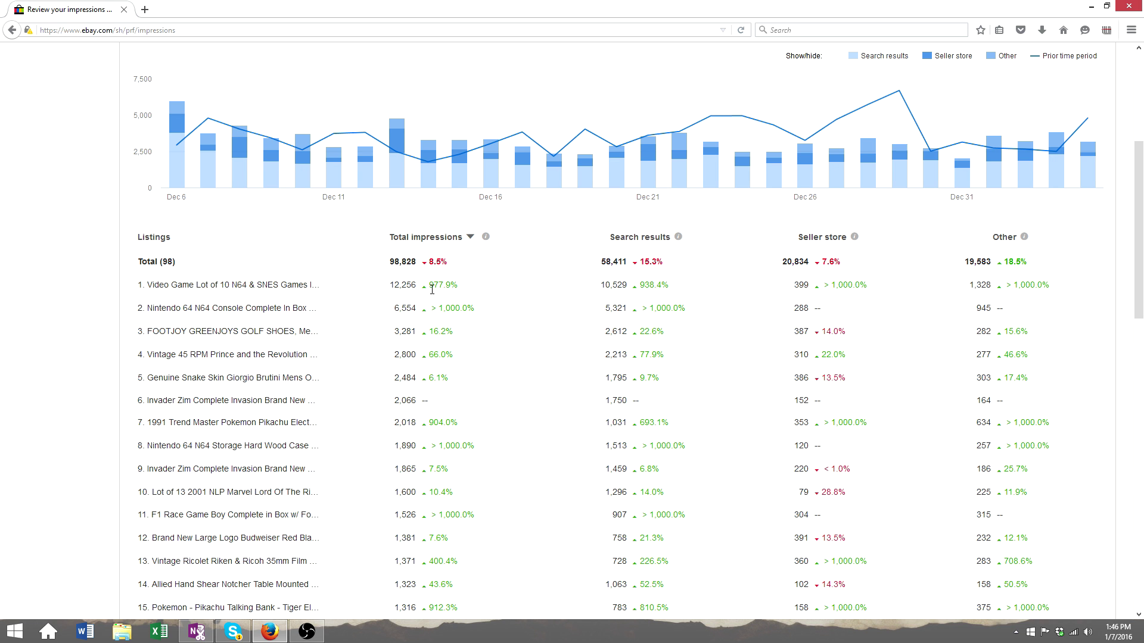
{"action": "scroll", "coordinate": [442, 287], "scroll_direction": "up", "scroll_amount": 2}
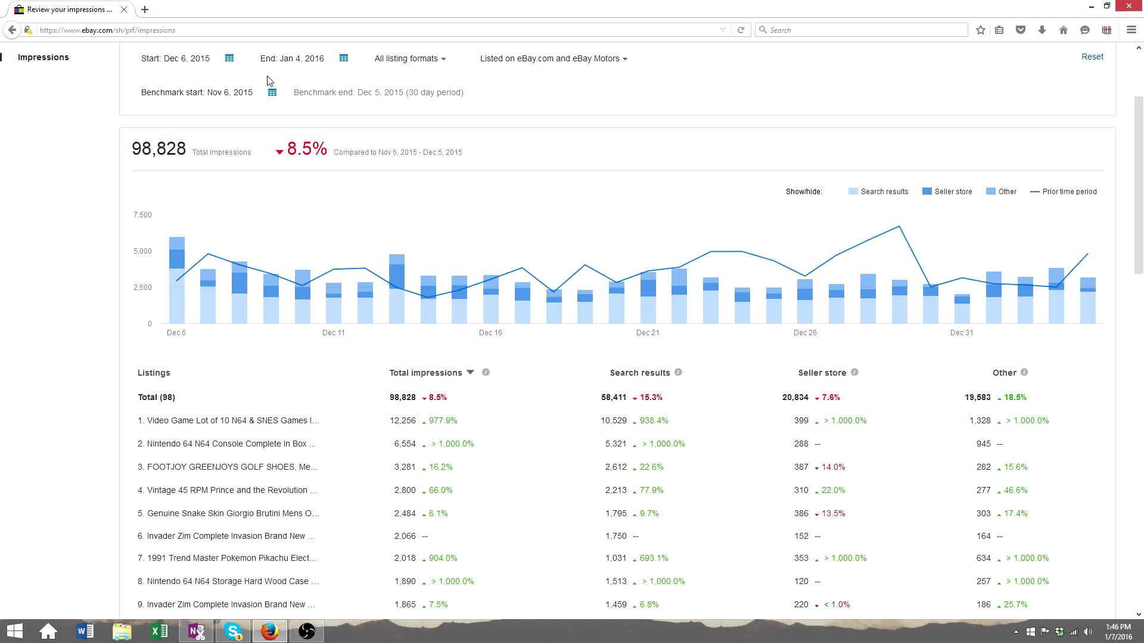
{"action": "scroll", "coordinate": [530, 301], "scroll_direction": "down", "scroll_amount": 1}
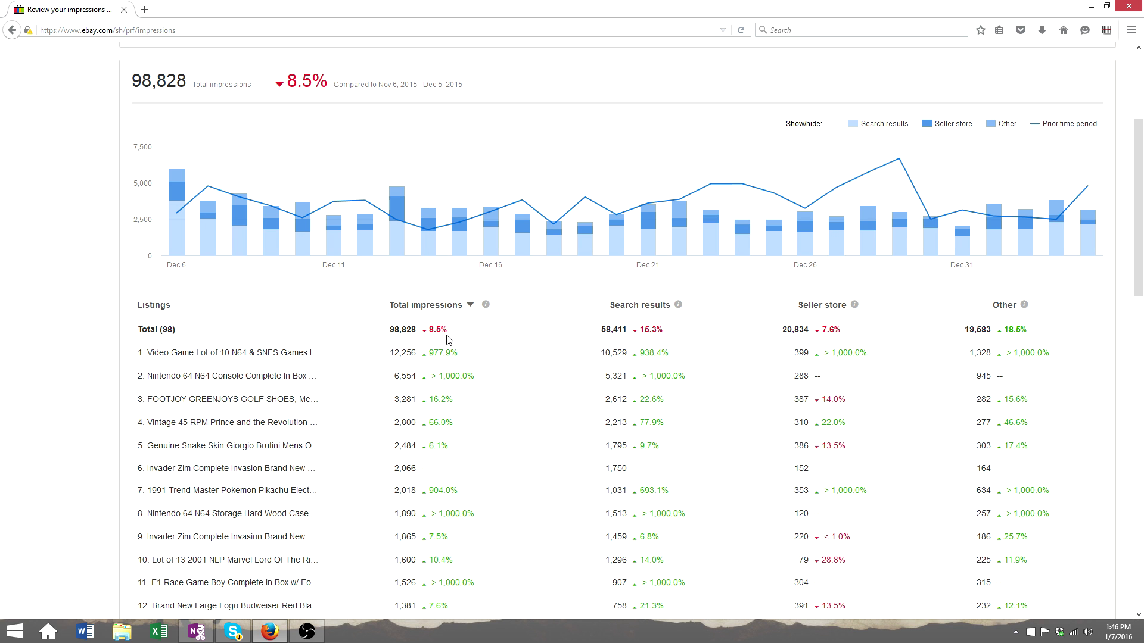
{"action": "scroll", "coordinate": [438, 332], "scroll_direction": "up", "scroll_amount": 2}
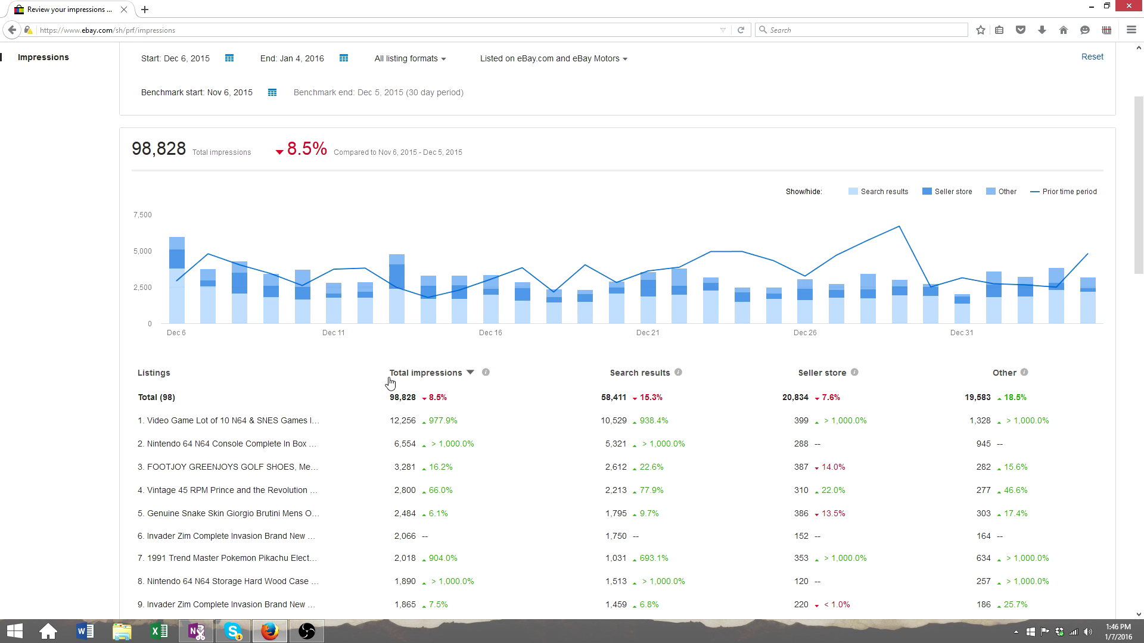
Step: Set the impressions report's start date to Oct 1, 2015
{"action": "scroll", "coordinate": [369, 356], "scroll_direction": "up", "scroll_amount": 4}
{"action": "left_click", "coordinate": [229, 194]}
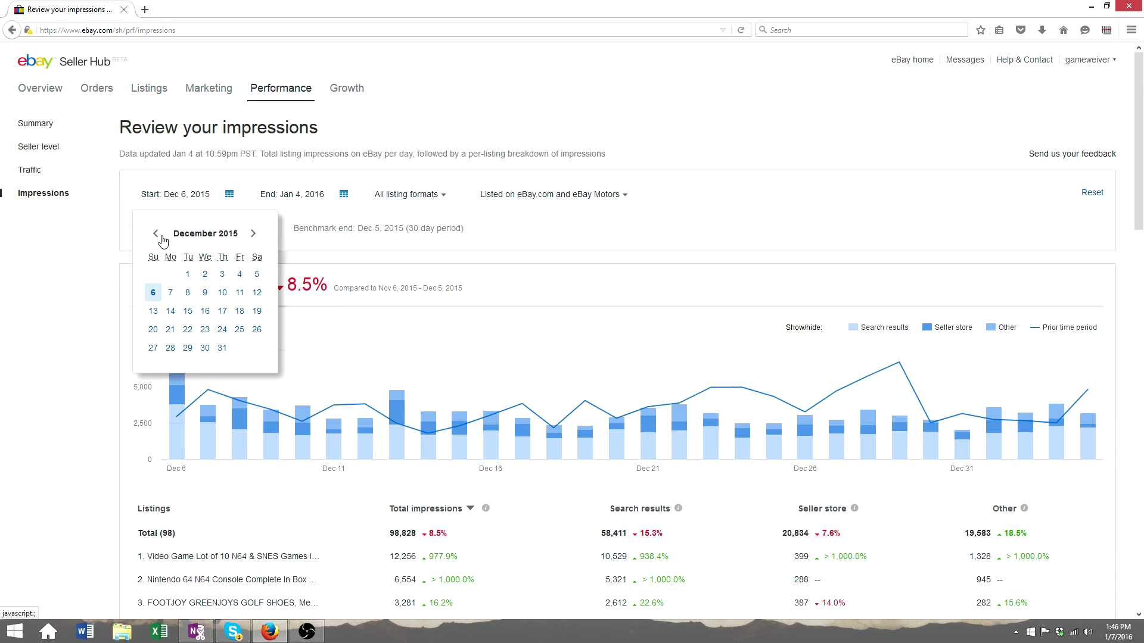
{"action": "left_click", "coordinate": [157, 237]}
{"action": "left_click", "coordinate": [157, 237]}
{"action": "left_click", "coordinate": [222, 274]}
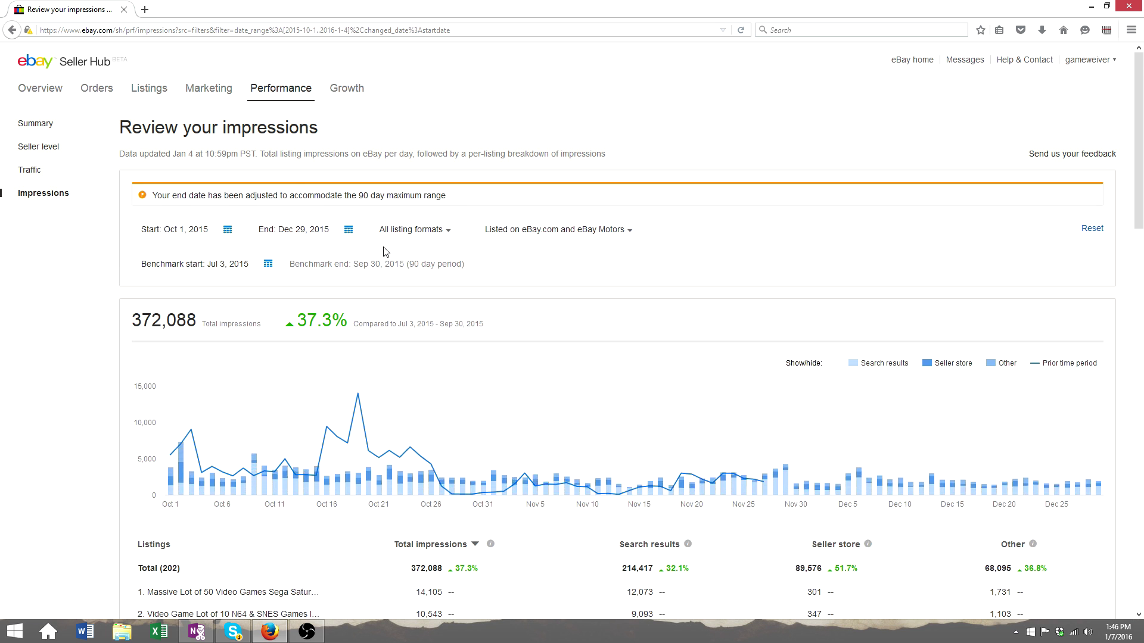
Step: Examine the impressions chart and the per-listing breakdown for the new date range down to the end of the page
{"action": "scroll", "coordinate": [391, 250], "scroll_direction": "down", "scroll_amount": 2}
{"action": "scroll", "coordinate": [390, 247], "scroll_direction": "down", "scroll_amount": 5}
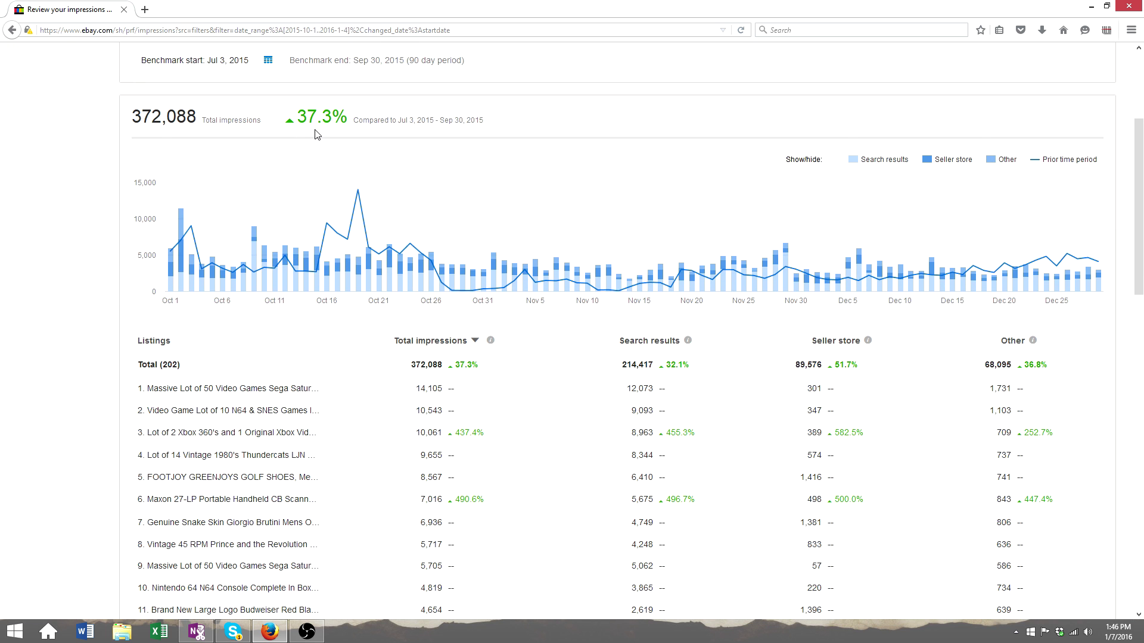
{"action": "scroll", "coordinate": [379, 421], "scroll_direction": "down", "scroll_amount": 2}
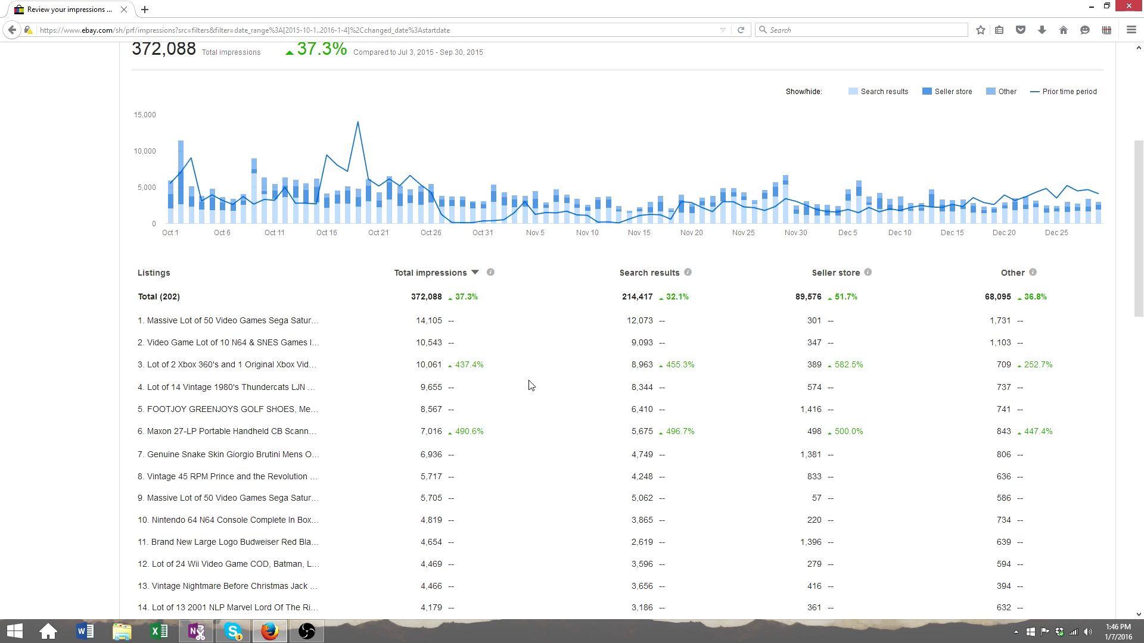
{"action": "scroll", "coordinate": [529, 385], "scroll_direction": "down", "scroll_amount": 1}
{"action": "scroll", "coordinate": [532, 381], "scroll_direction": "down", "scroll_amount": 10}
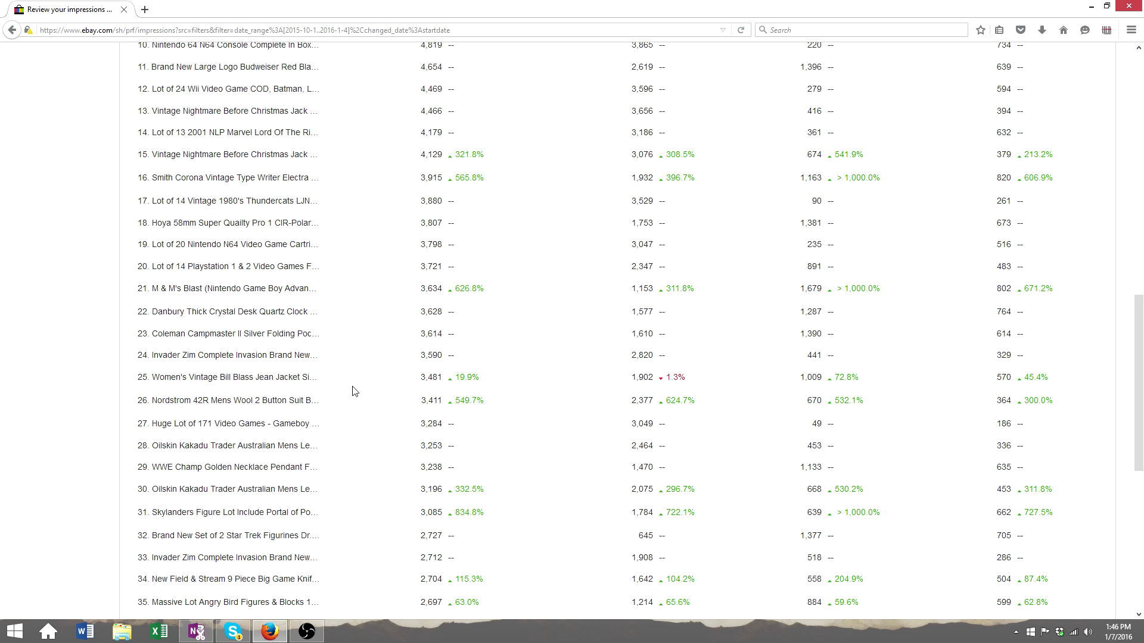
{"action": "scroll", "coordinate": [371, 405], "scroll_direction": "down", "scroll_amount": 6}
{"action": "scroll", "coordinate": [371, 405], "scroll_direction": "down", "scroll_amount": 5}
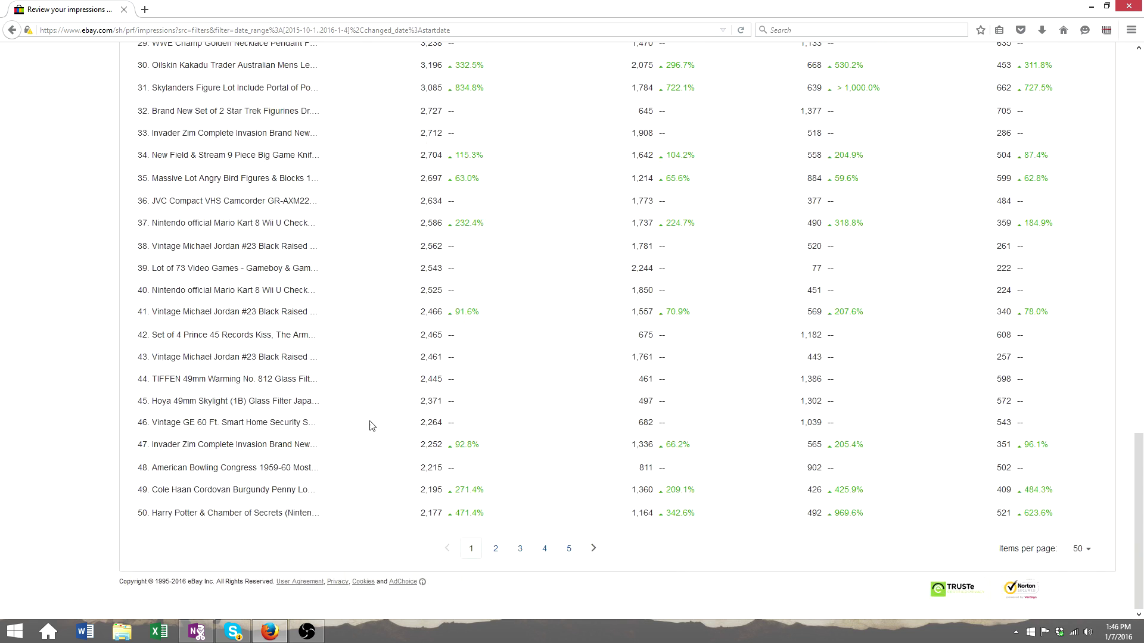
{"action": "scroll", "coordinate": [368, 420], "scroll_direction": "up", "scroll_amount": 13}
{"action": "scroll", "coordinate": [367, 429], "scroll_direction": "up", "scroll_amount": 13}
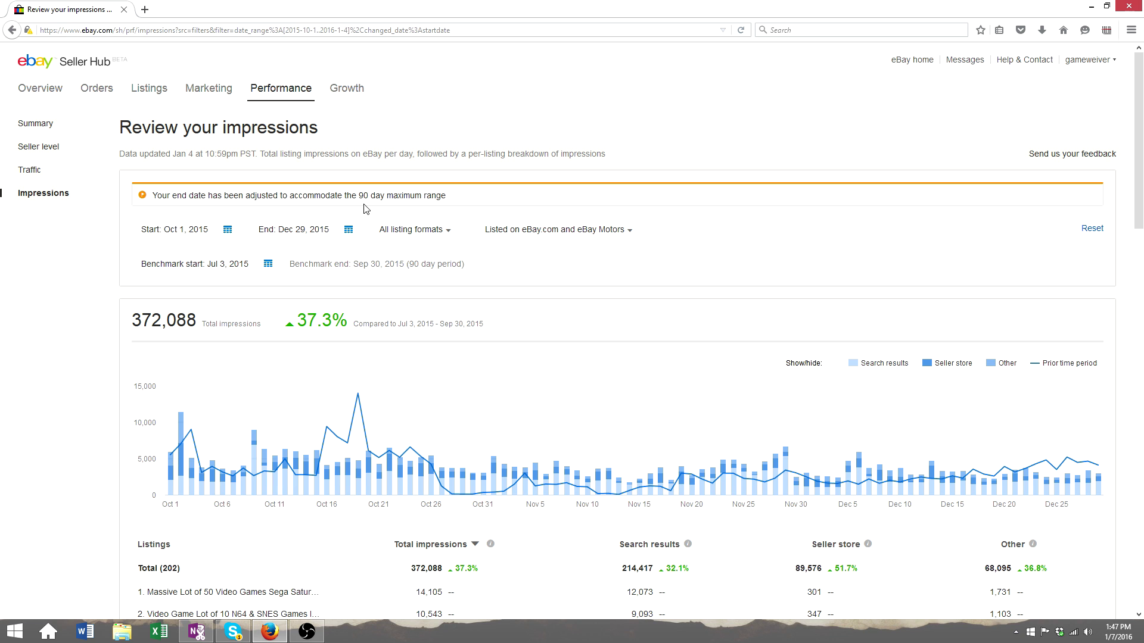
Step: Open the seller level dashboard, read past the new performance standards preview to the current evaluation, and close the dashboard tab
{"action": "left_click", "coordinate": [52, 148]}
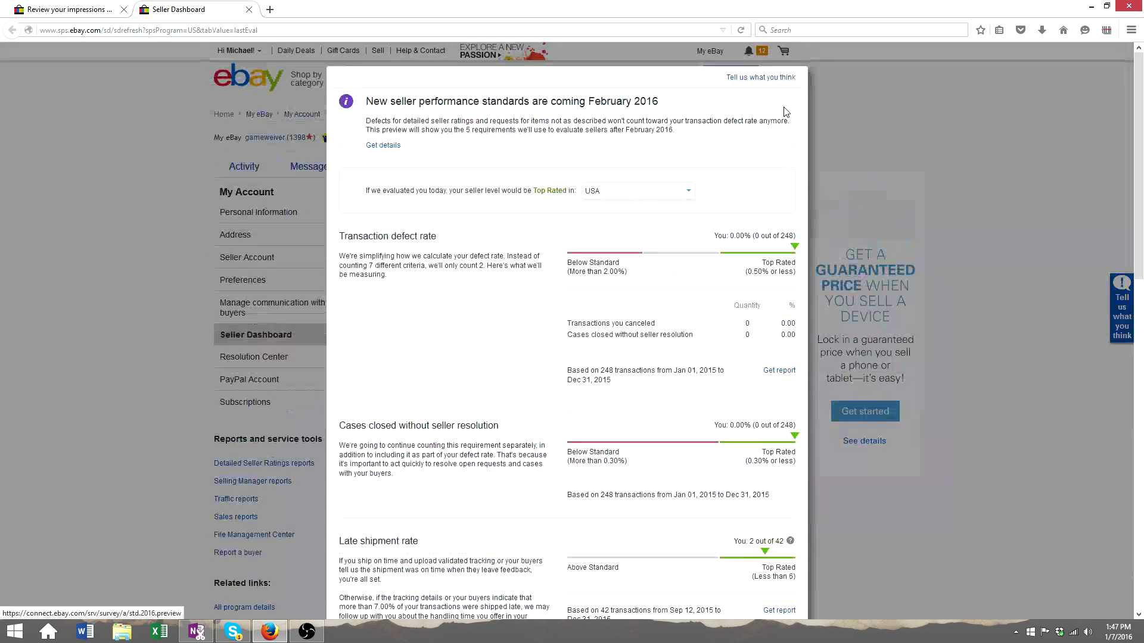
{"action": "scroll", "coordinate": [756, 423], "scroll_direction": "down", "scroll_amount": 5}
{"action": "scroll", "coordinate": [756, 423], "scroll_direction": "down", "scroll_amount": 6}
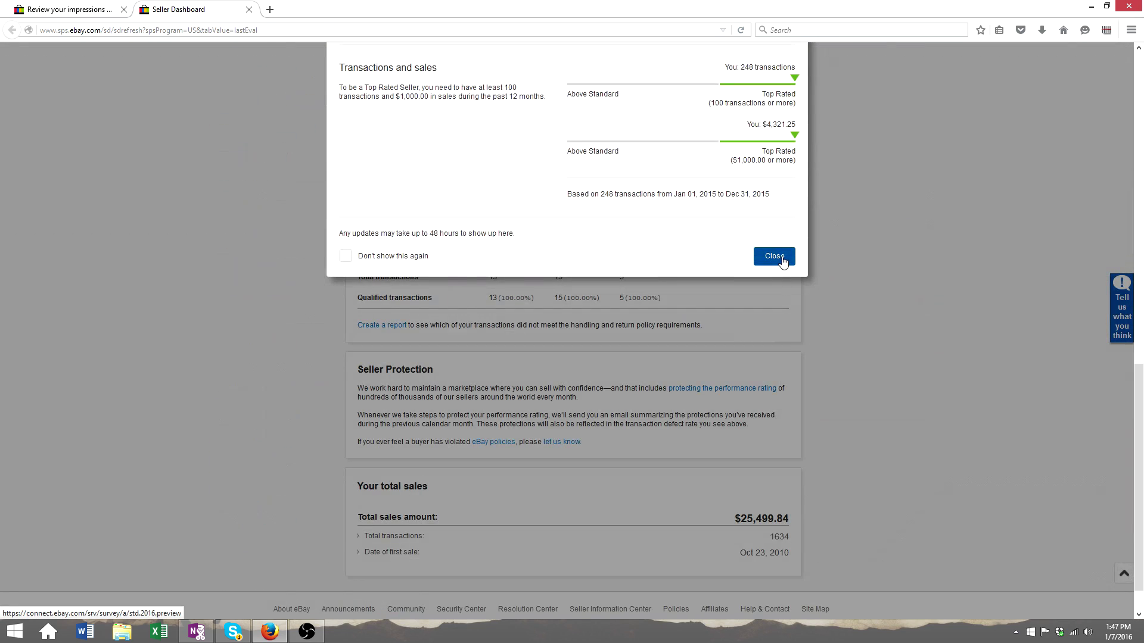
{"action": "left_click", "coordinate": [774, 256]}
{"action": "scroll", "coordinate": [572, 303], "scroll_direction": "down", "scroll_amount": 5}
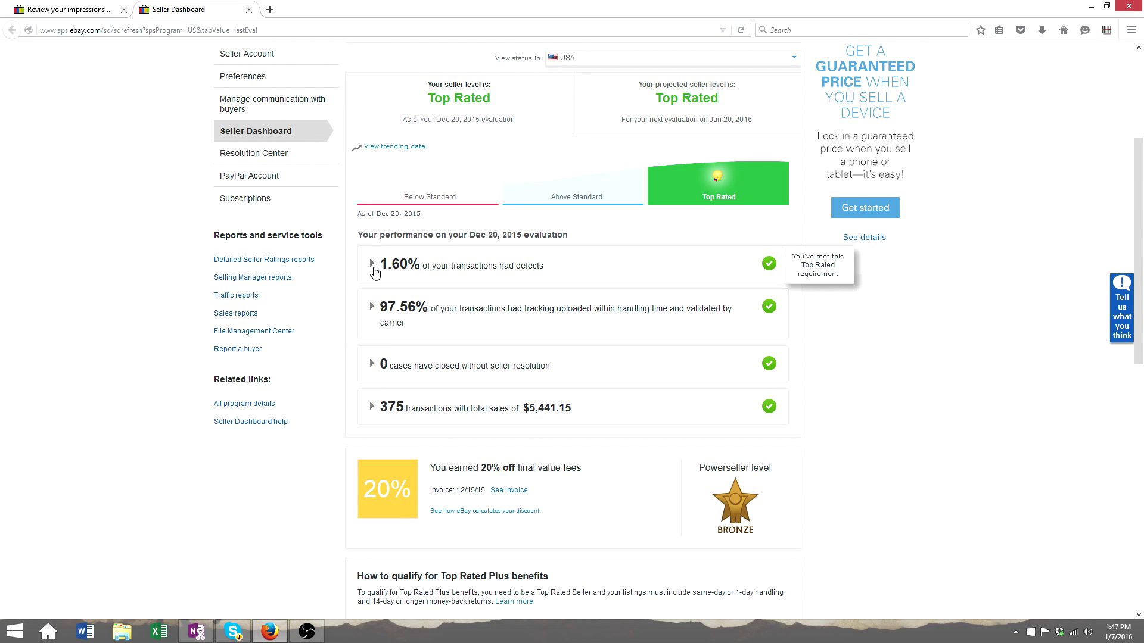
{"action": "left_click", "coordinate": [249, 9]}
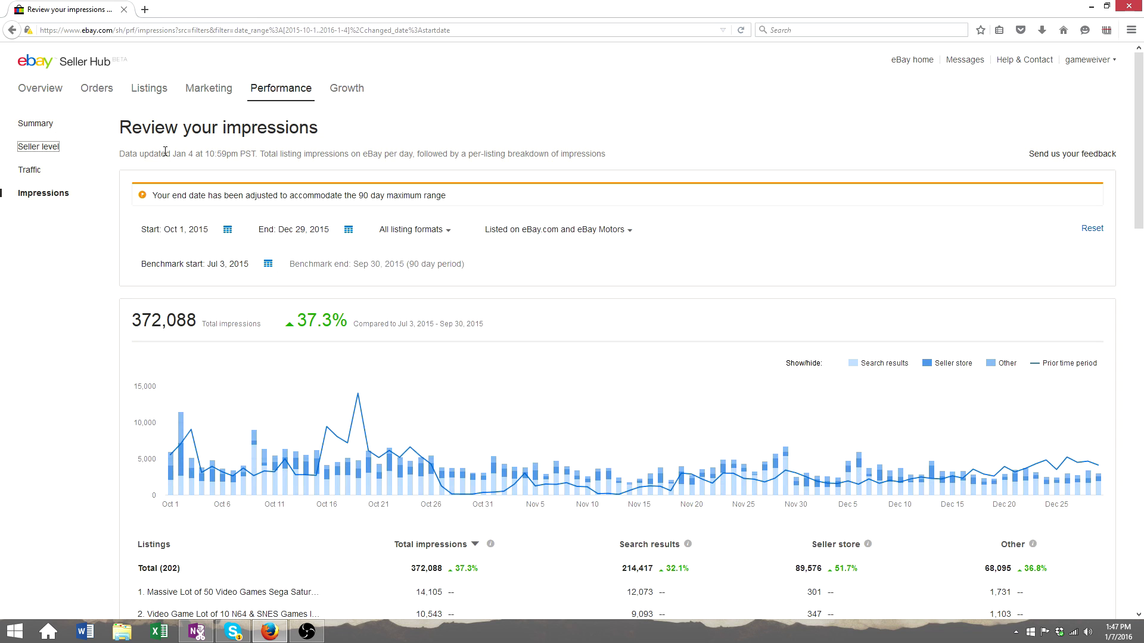
Step: Open the performance summary and look over its seller level, sales, selling costs and traffic cards
{"action": "left_click", "coordinate": [37, 123]}
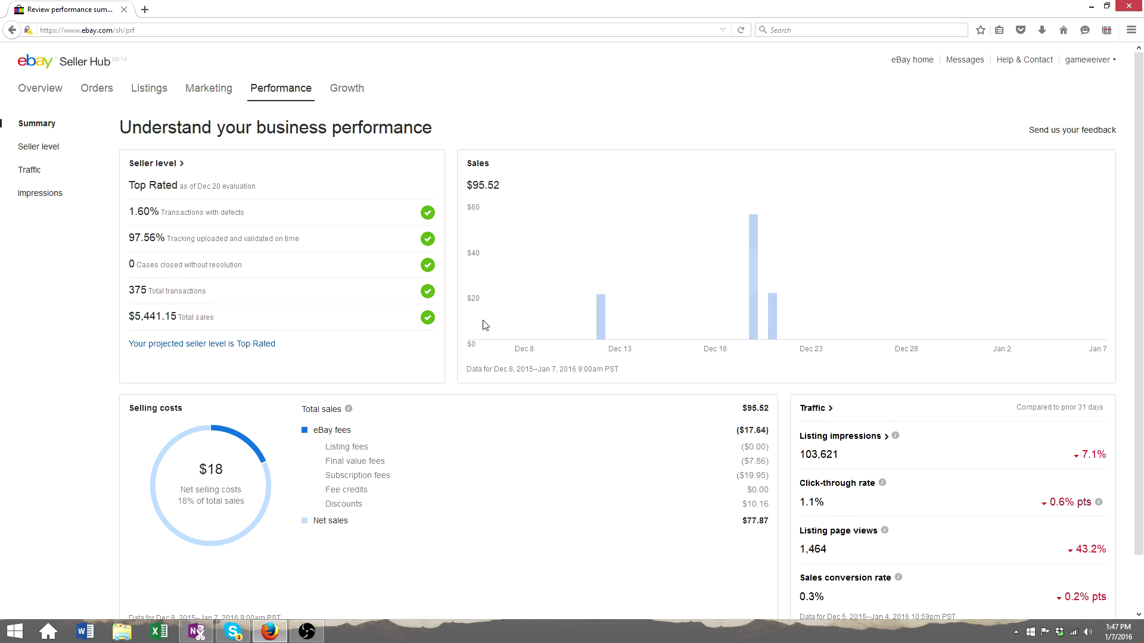
{"action": "scroll", "coordinate": [484, 325], "scroll_direction": "down", "scroll_amount": 2}
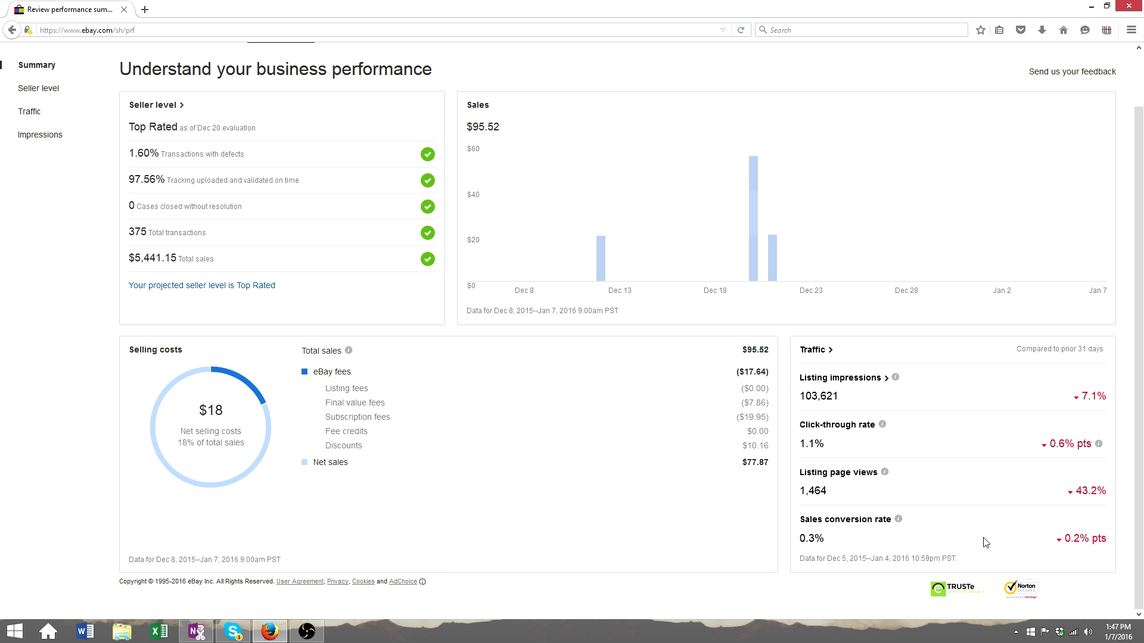
{"action": "scroll", "coordinate": [1006, 504], "scroll_direction": "up", "scroll_amount": 2}
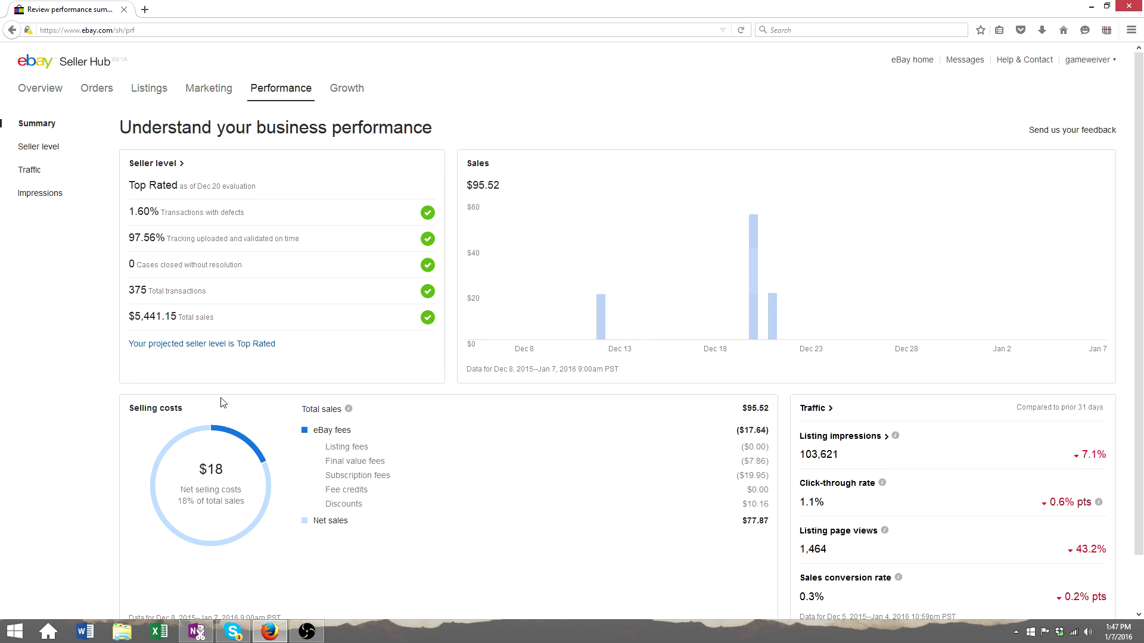
Step: Return to the Seller Hub overview and look through its shortcuts, seller tools and promotional offers cards
{"action": "left_click", "coordinate": [34, 91]}
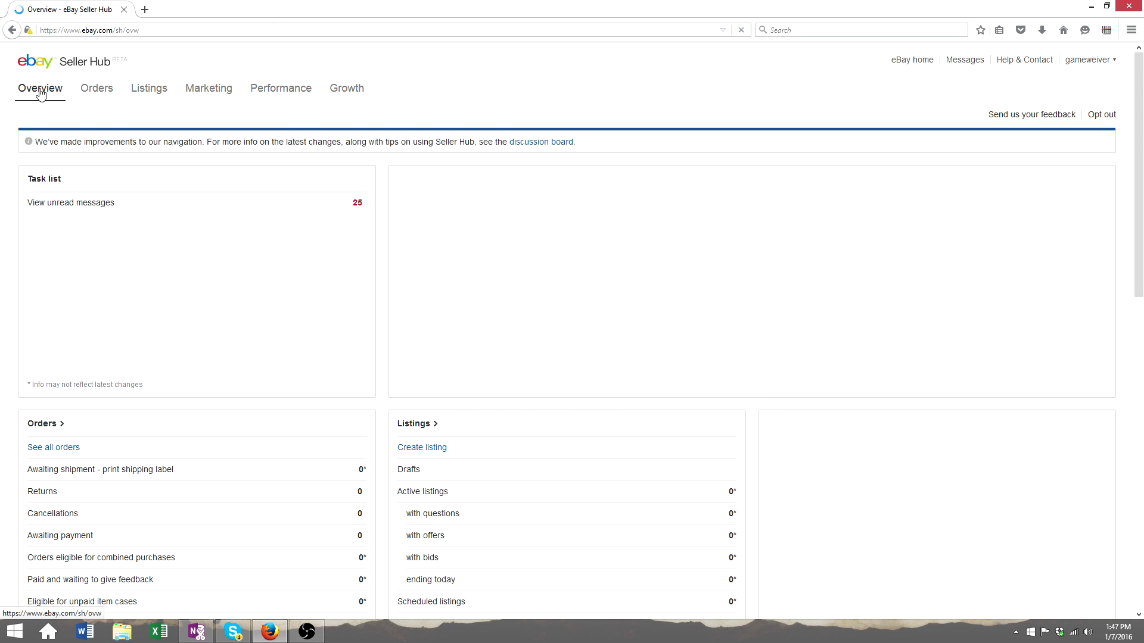
{"action": "scroll", "coordinate": [391, 242], "scroll_direction": "down", "scroll_amount": 8}
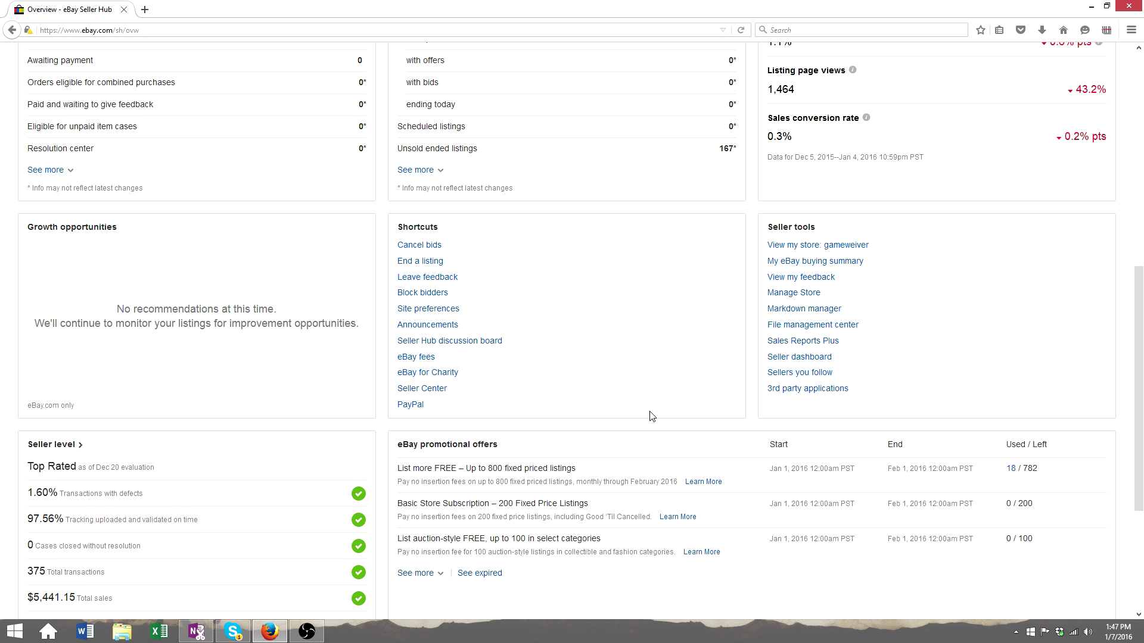
{"action": "scroll", "coordinate": [641, 388], "scroll_direction": "down", "scroll_amount": 2}
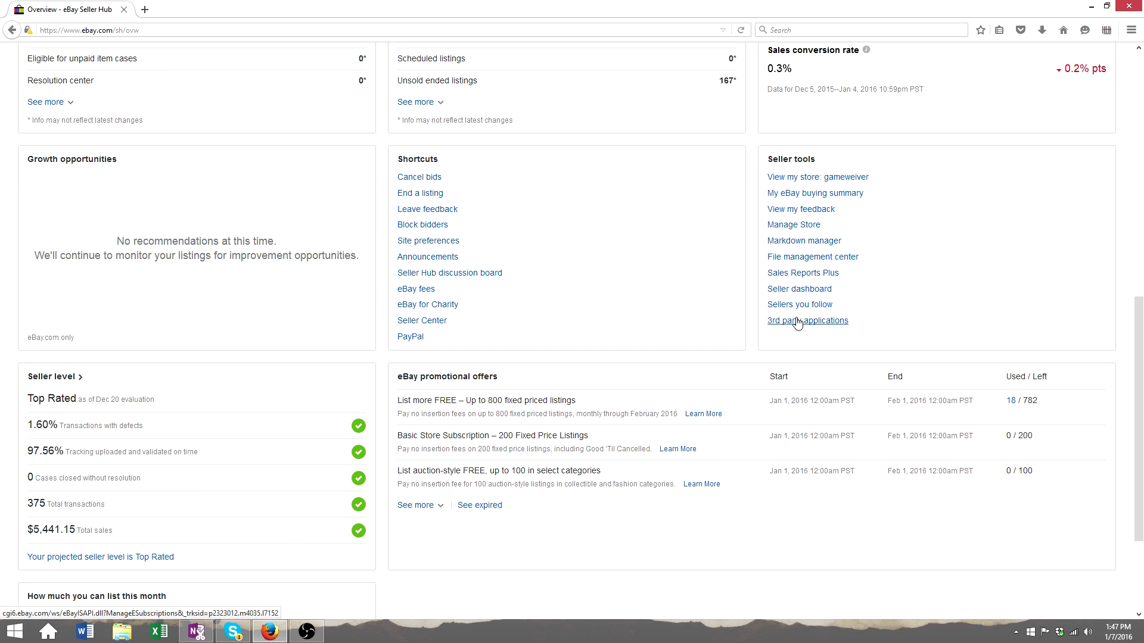
Step: Open the seller level dashboard from the overview, read the new standards preview to its end and dismiss it
{"action": "left_click", "coordinate": [51, 377]}
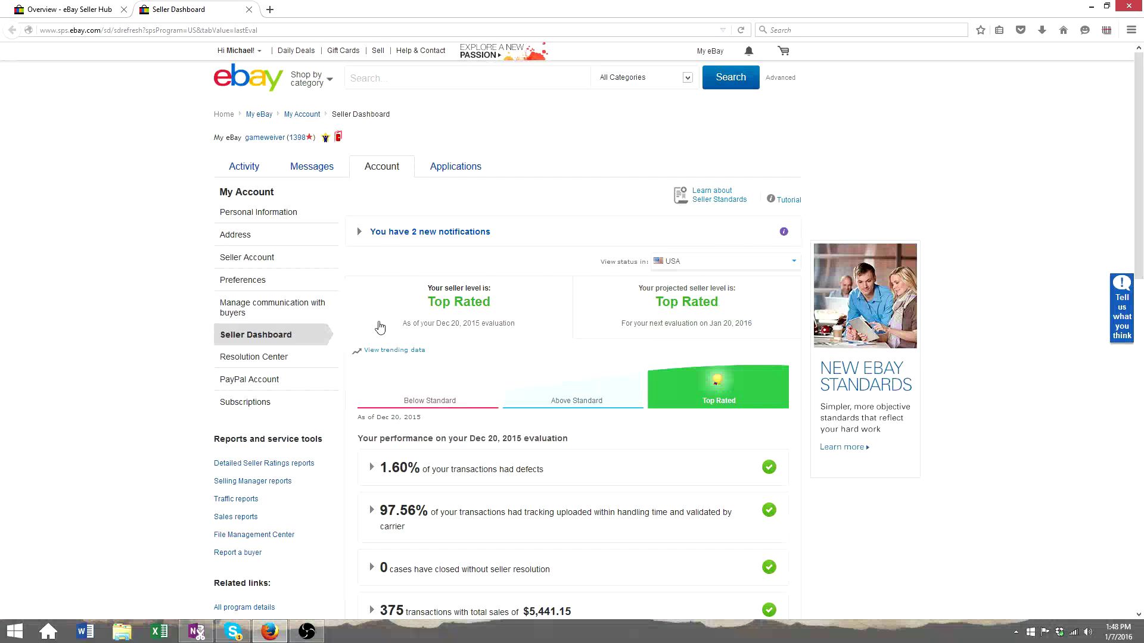
{"action": "scroll", "coordinate": [722, 524], "scroll_direction": "down", "scroll_amount": 7}
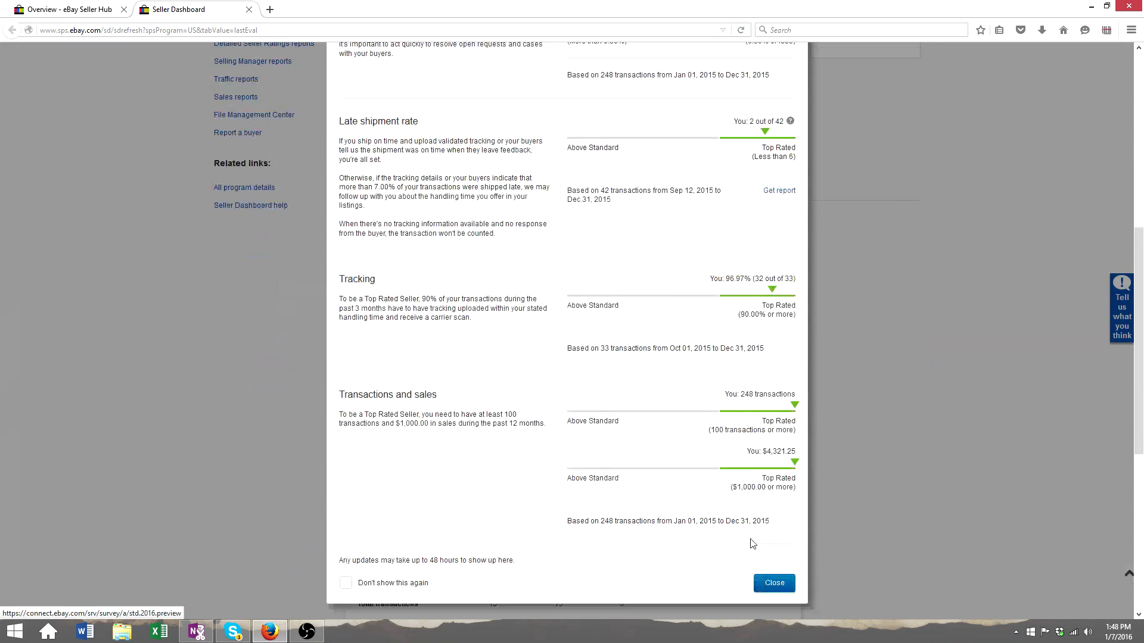
{"action": "left_click", "coordinate": [768, 528]}
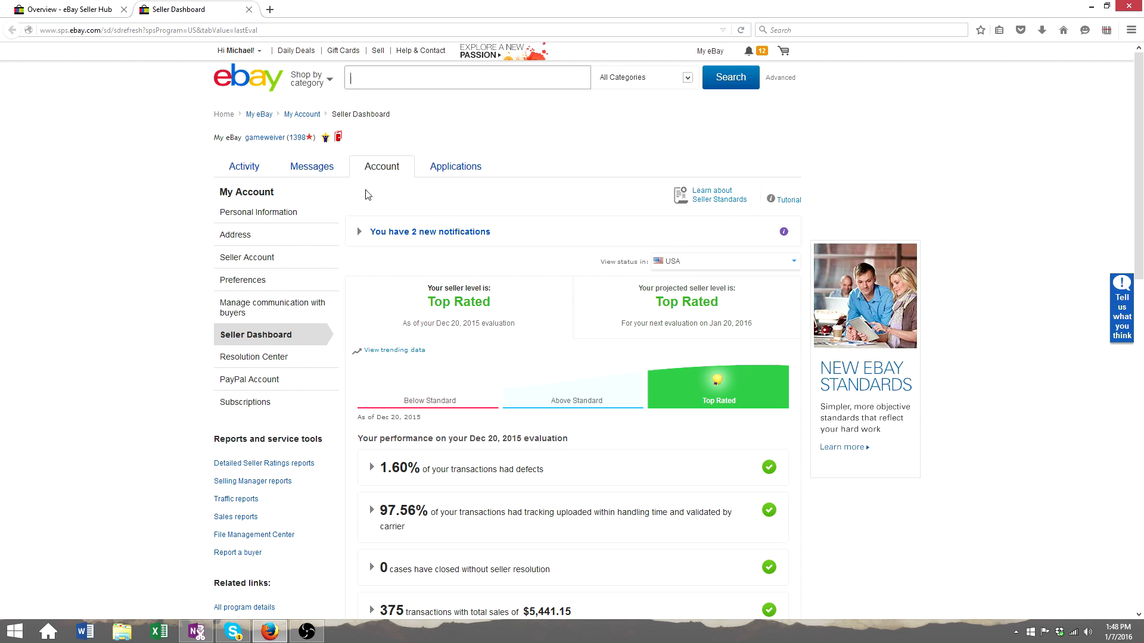
Step: View the My eBay summary with its watch list, check the messages page, return to the activity summary and close the tab
{"action": "left_click", "coordinate": [260, 114]}
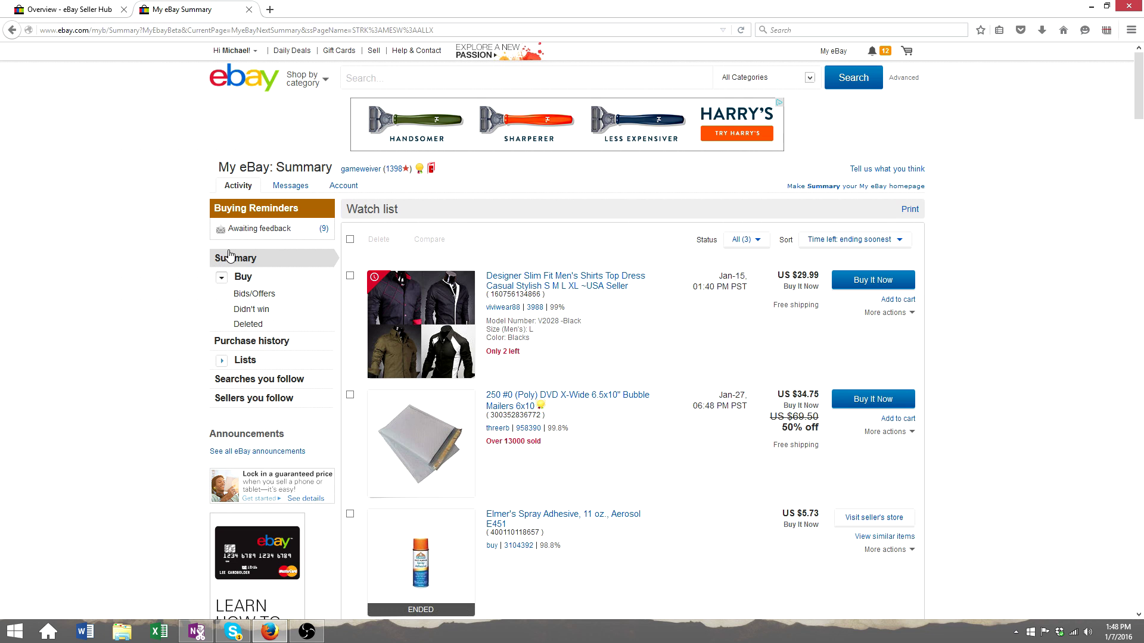
{"action": "scroll", "coordinate": [328, 250], "scroll_direction": "down", "scroll_amount": 1}
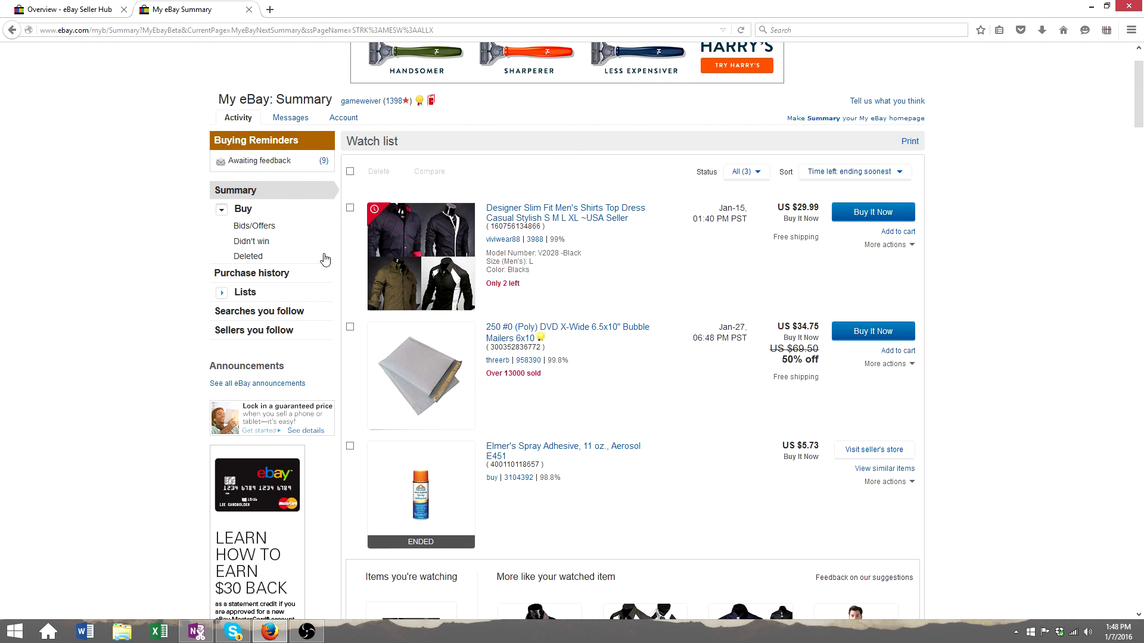
{"action": "scroll", "coordinate": [321, 257], "scroll_direction": "up", "scroll_amount": 1}
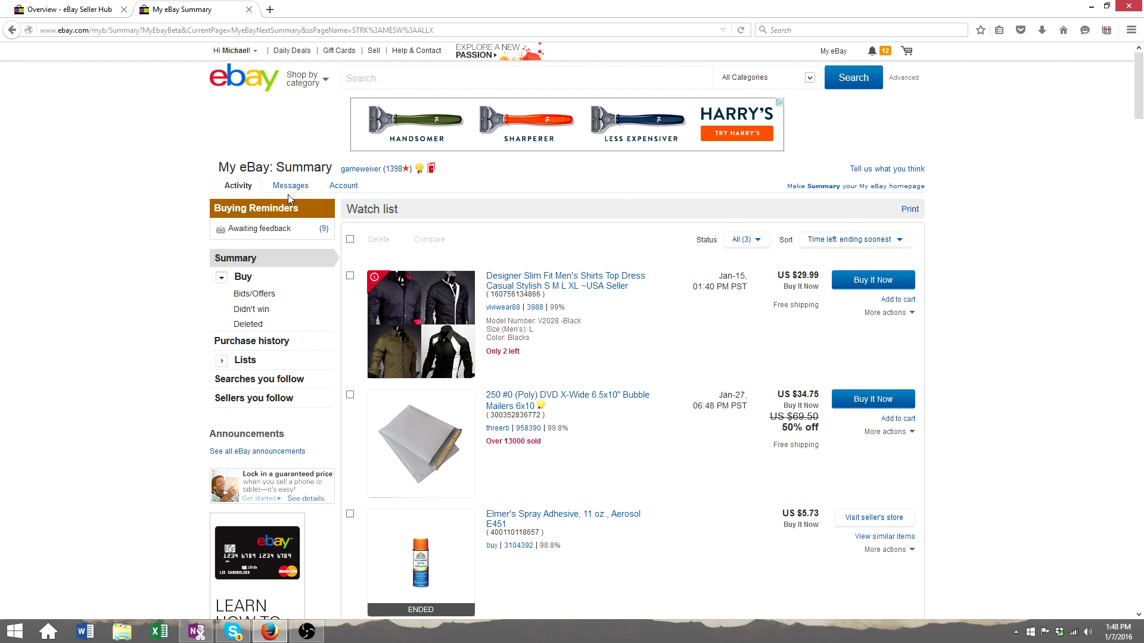
{"action": "mouse_move", "coordinate": [307, 191]}
{"action": "left_click", "coordinate": [286, 188]}
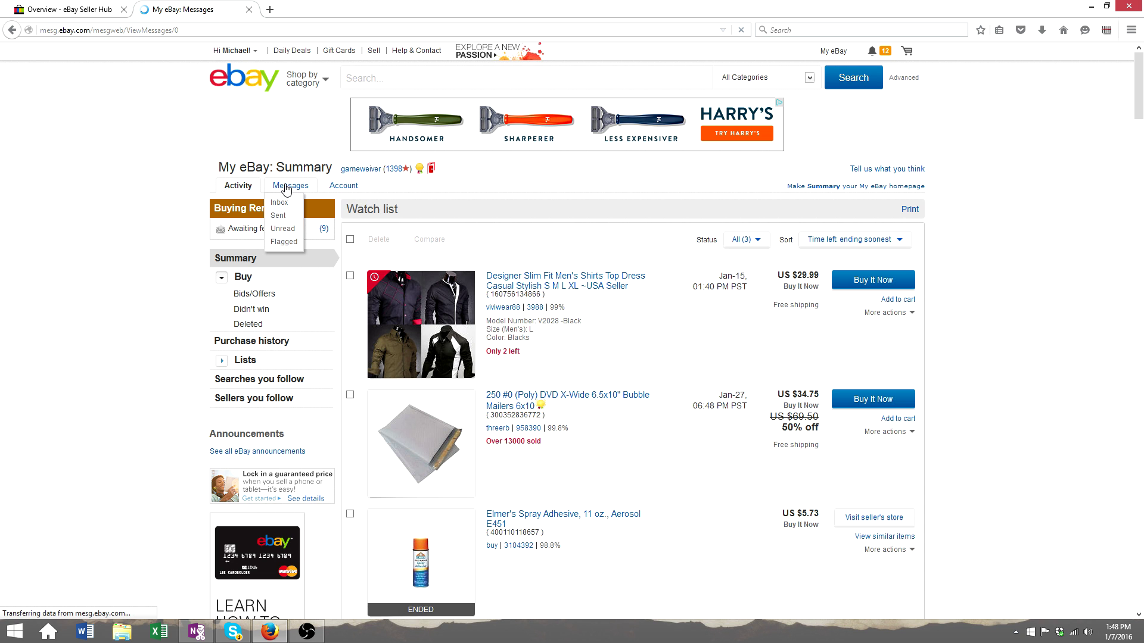
{"action": "left_click", "coordinate": [243, 195]}
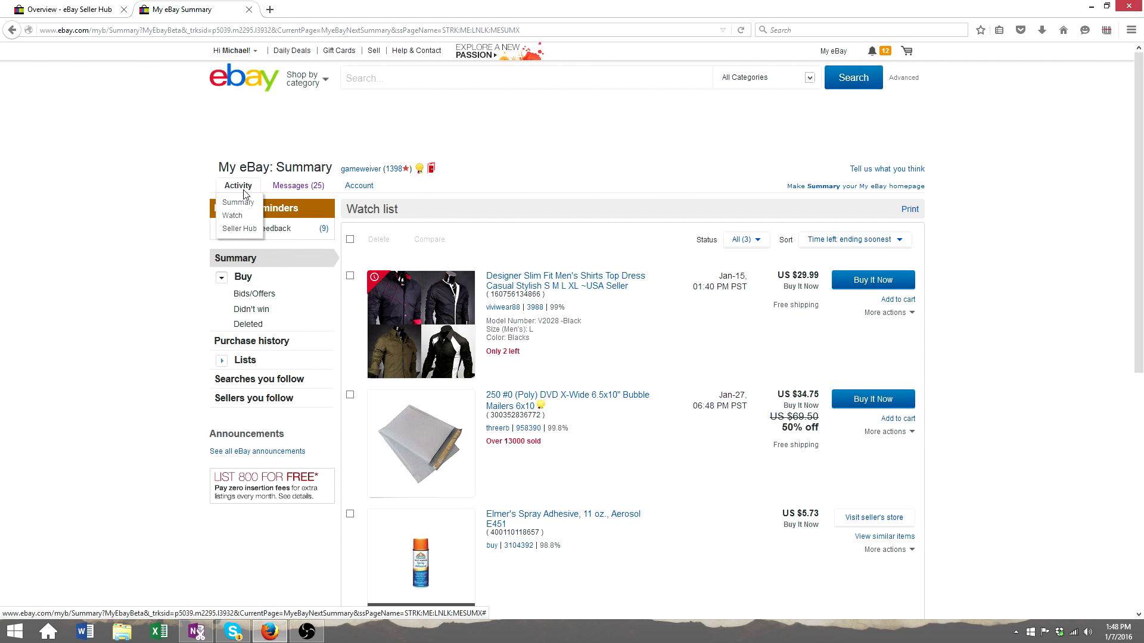
{"action": "key", "text": "ctrl+w"}
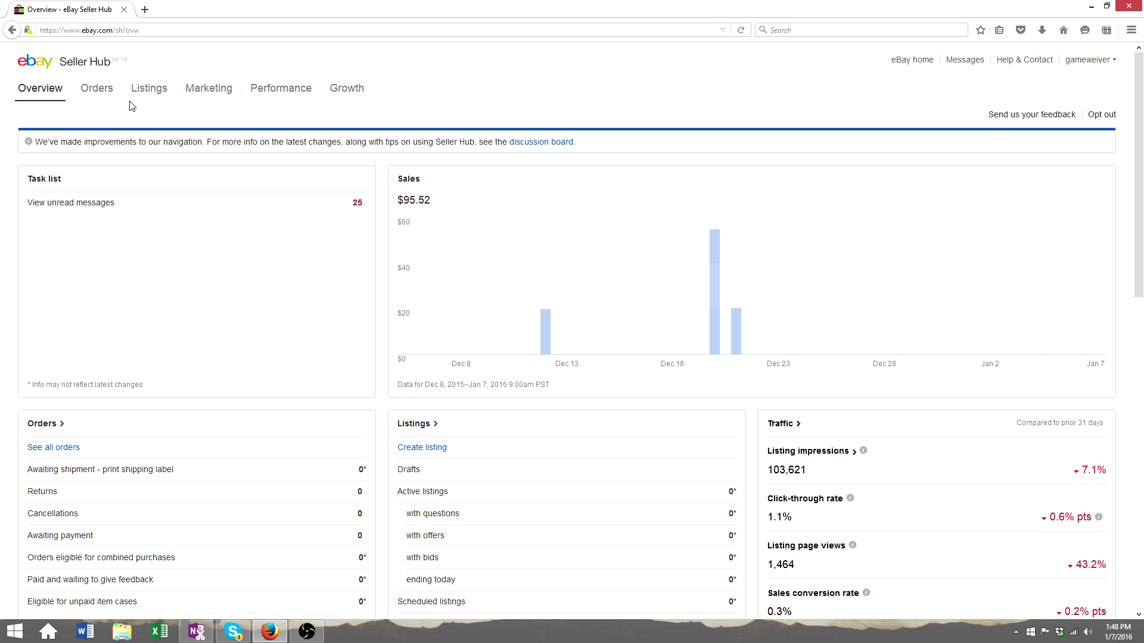
Step: View the performance summary, followed by the growth recommendations page
{"action": "left_click", "coordinate": [271, 90]}
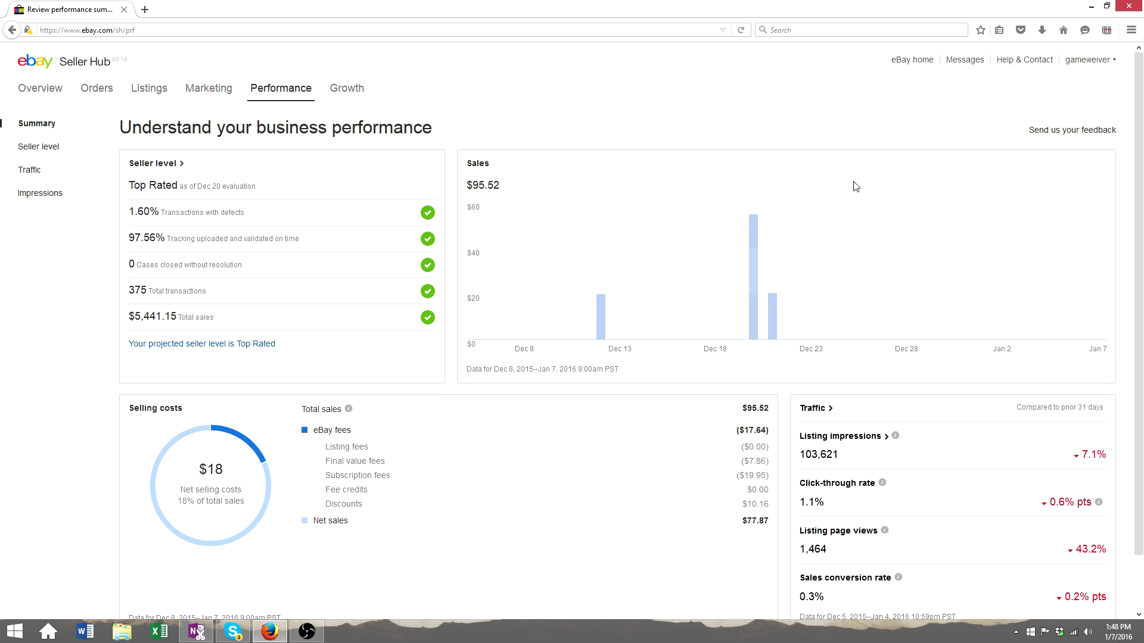
{"action": "left_click", "coordinate": [339, 92]}
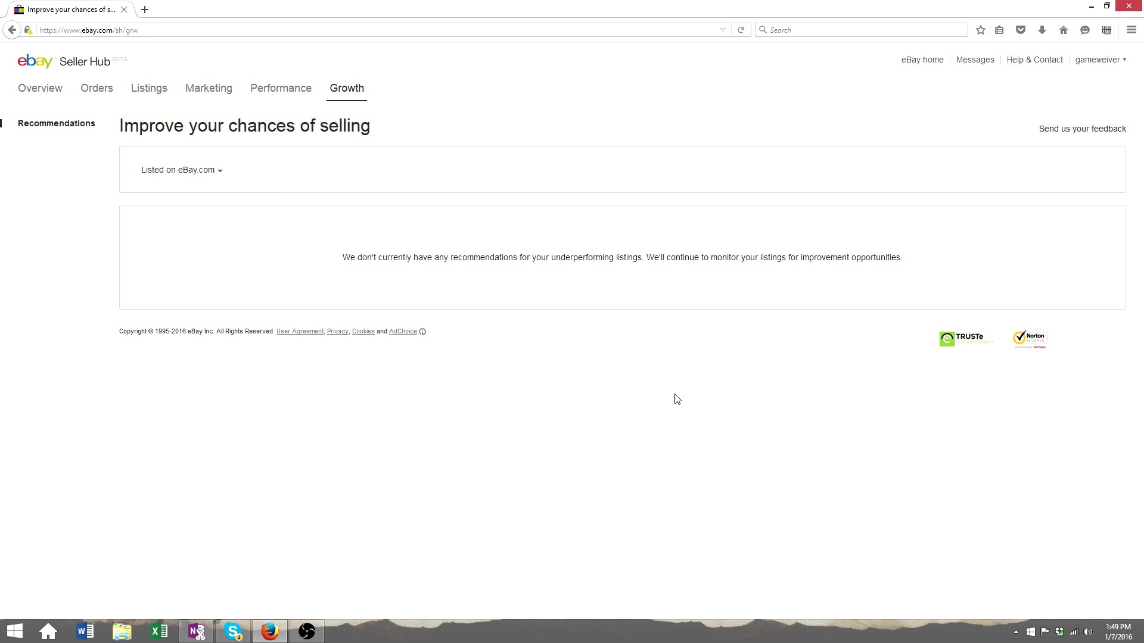
Step: Open the marketing summary and review its store, promotions and promoted listings sections
{"action": "left_click", "coordinate": [209, 88]}
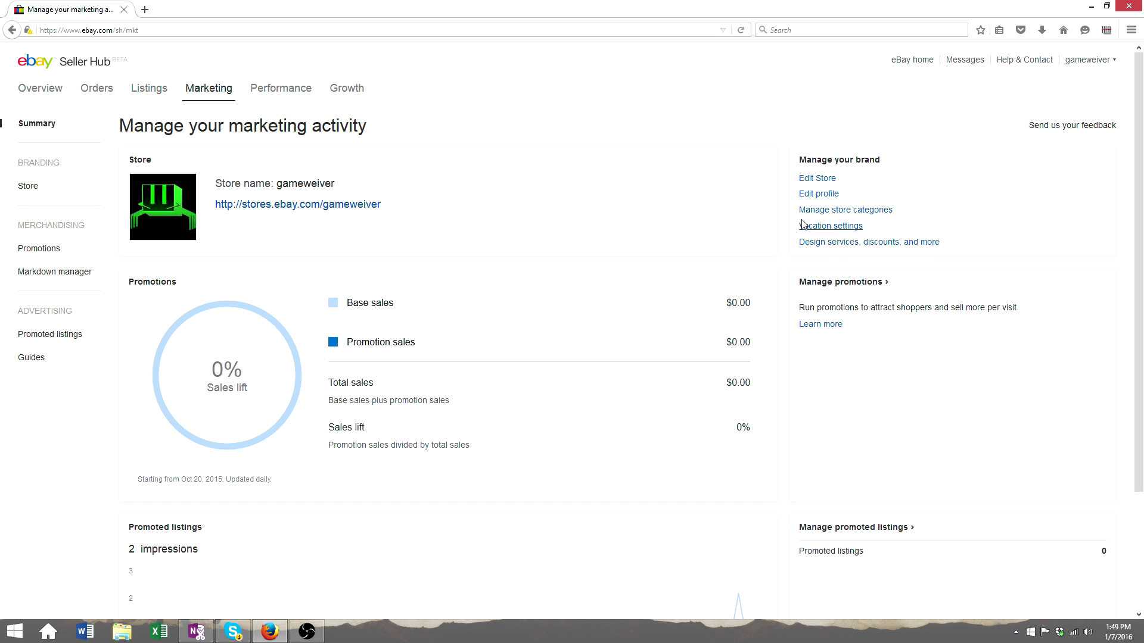
{"action": "scroll", "coordinate": [238, 179], "scroll_direction": "down", "scroll_amount": 2}
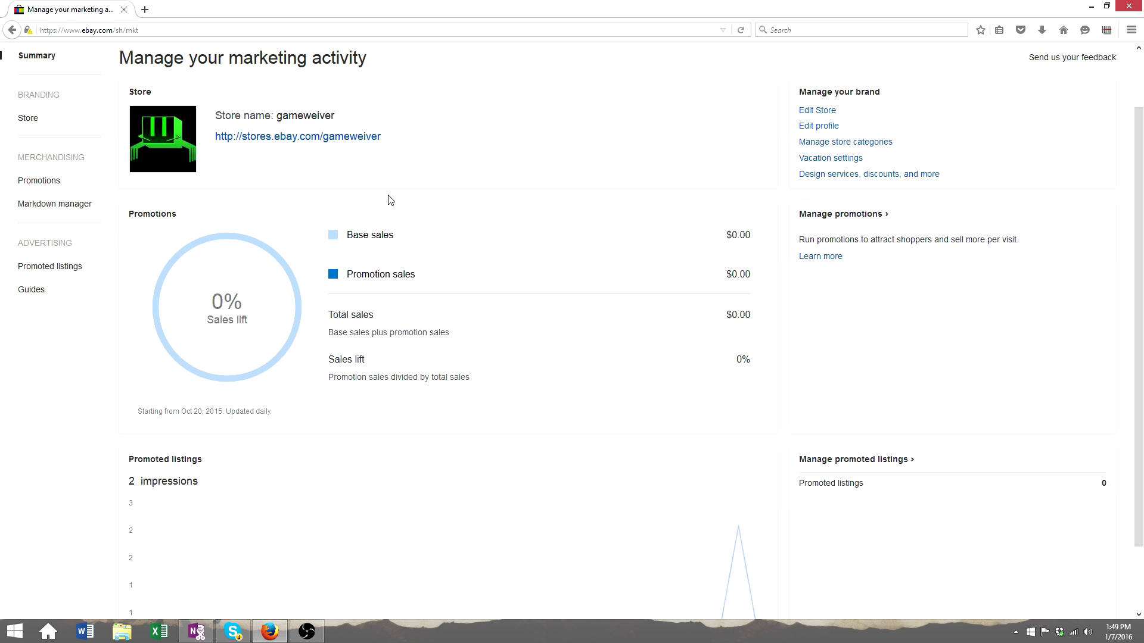
{"action": "scroll", "coordinate": [388, 198], "scroll_direction": "up", "scroll_amount": 2}
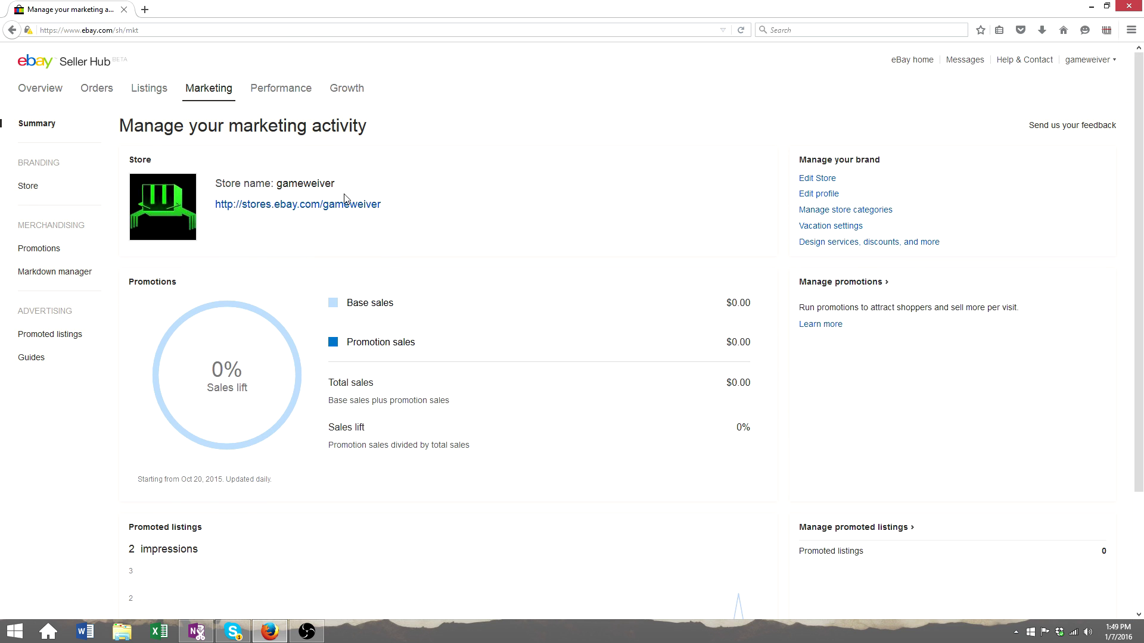
{"action": "scroll", "coordinate": [243, 187], "scroll_direction": "down", "scroll_amount": 2}
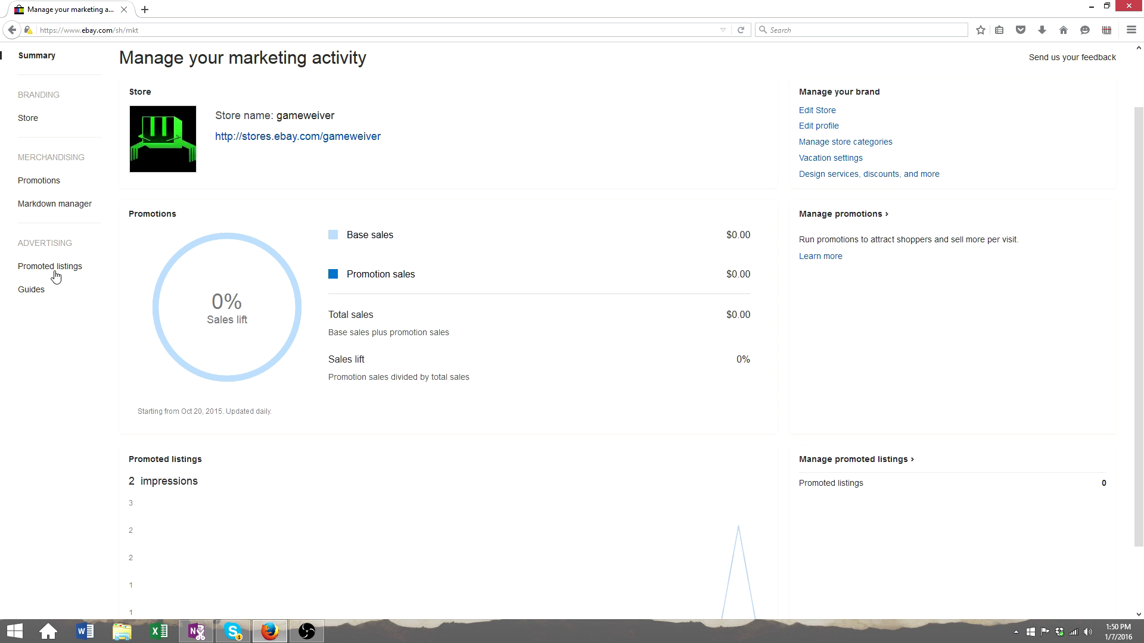
{"action": "scroll", "coordinate": [683, 290], "scroll_direction": "down", "scroll_amount": 2}
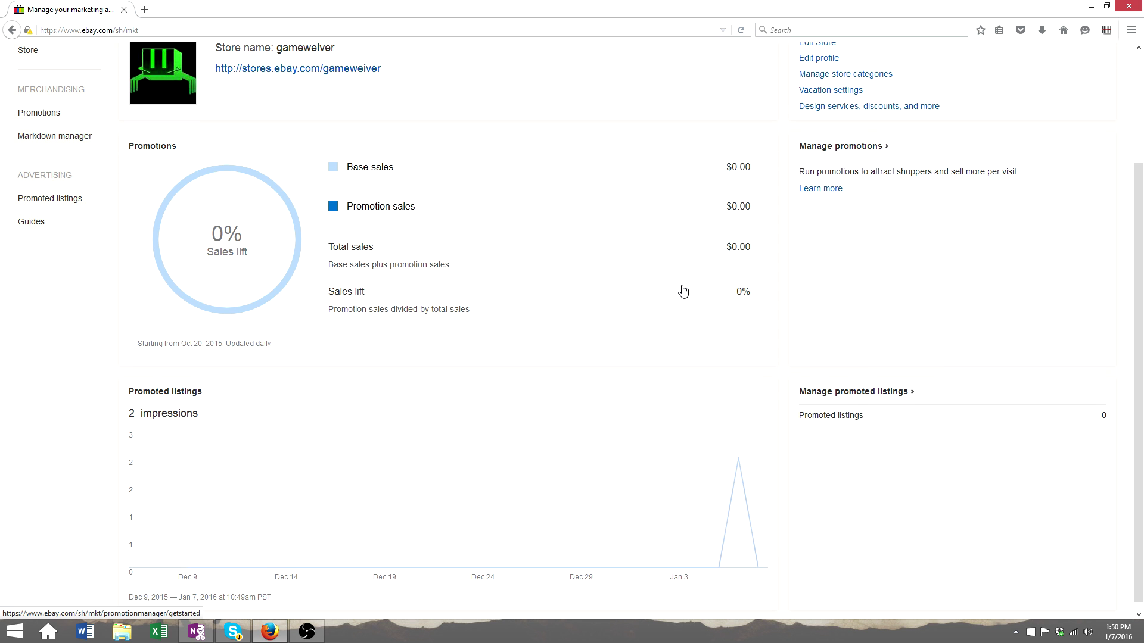
{"action": "scroll", "coordinate": [544, 314], "scroll_direction": "up", "scroll_amount": 4}
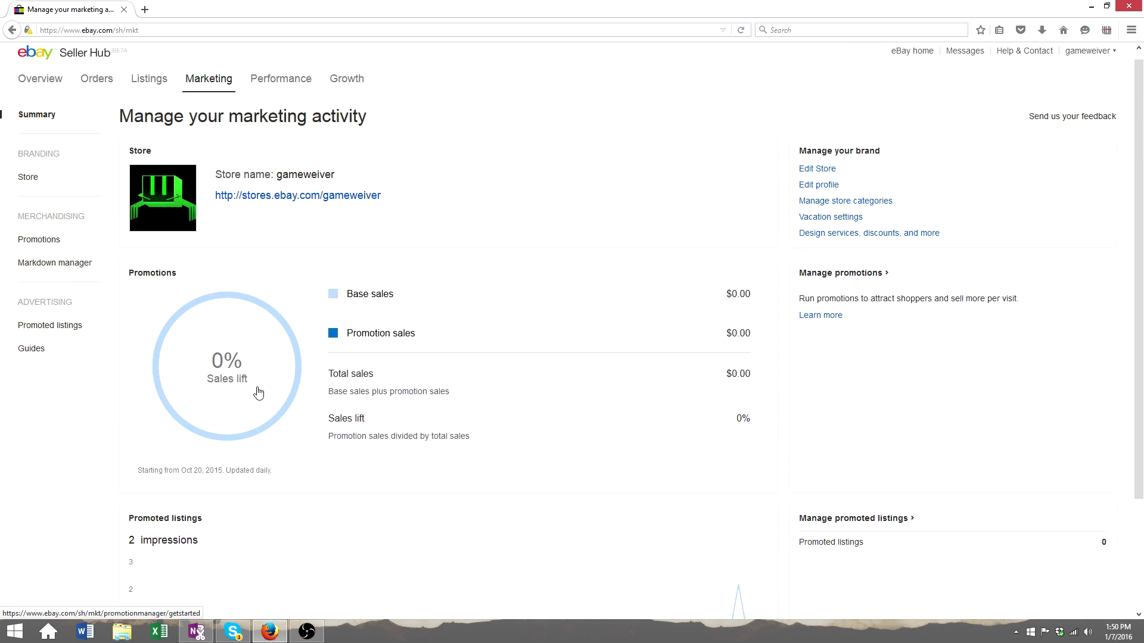
Step: Open the promoted listings dashboard and examine its statistics, impressions chart and campaigns table
{"action": "left_click", "coordinate": [75, 330]}
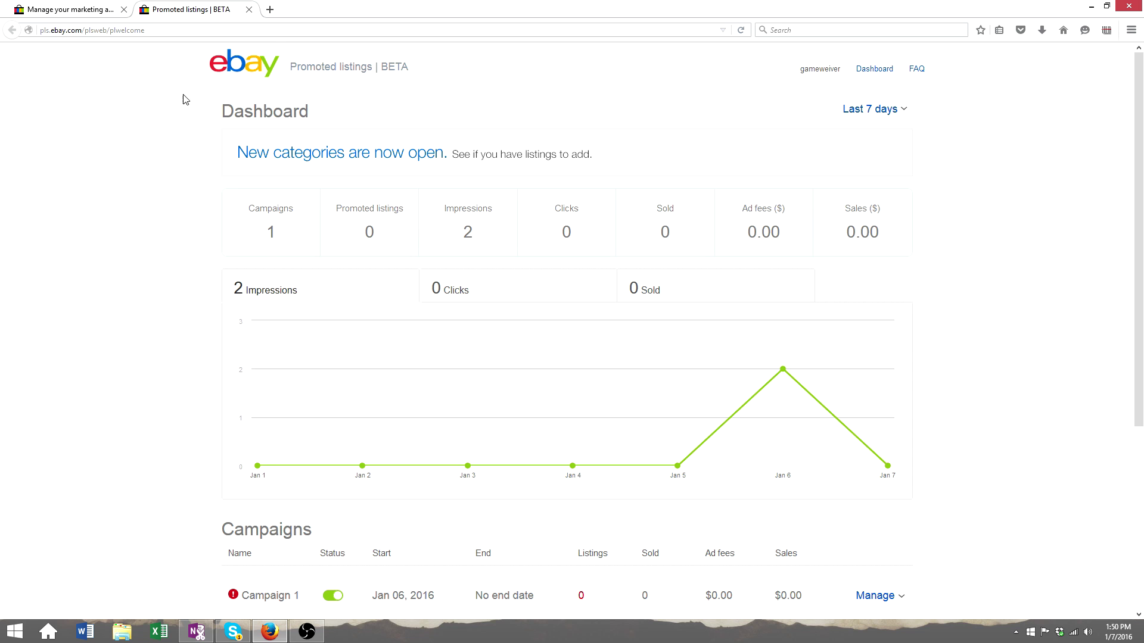
{"action": "scroll", "coordinate": [235, 160], "scroll_direction": "down", "scroll_amount": 4}
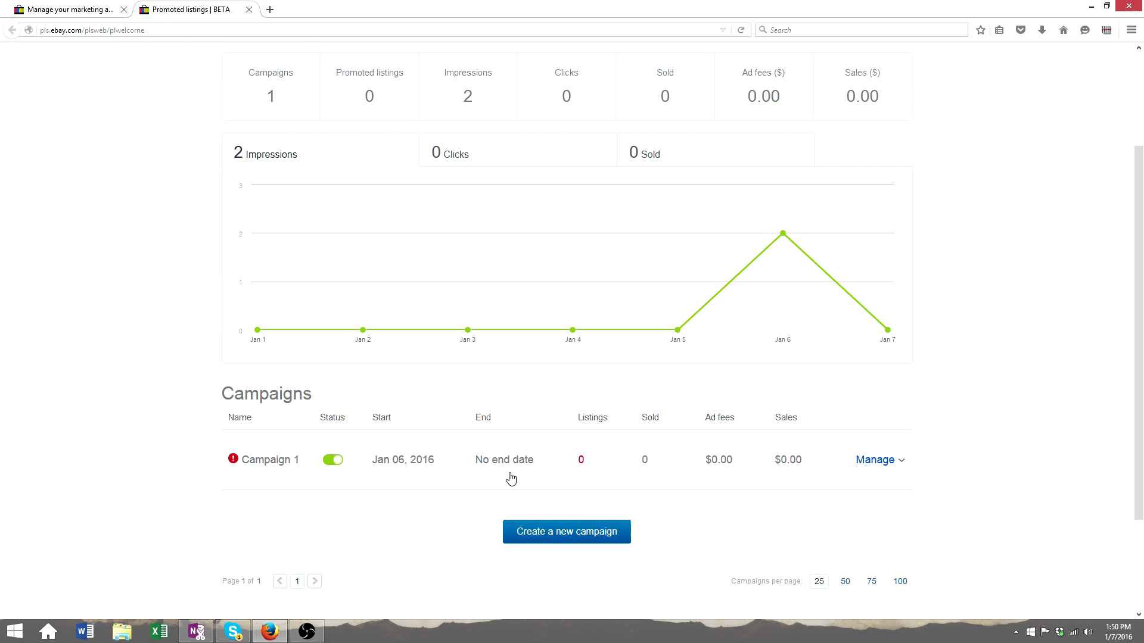
{"action": "scroll", "coordinate": [508, 477], "scroll_direction": "up", "scroll_amount": 4}
{"action": "mouse_move", "coordinate": [783, 373]}
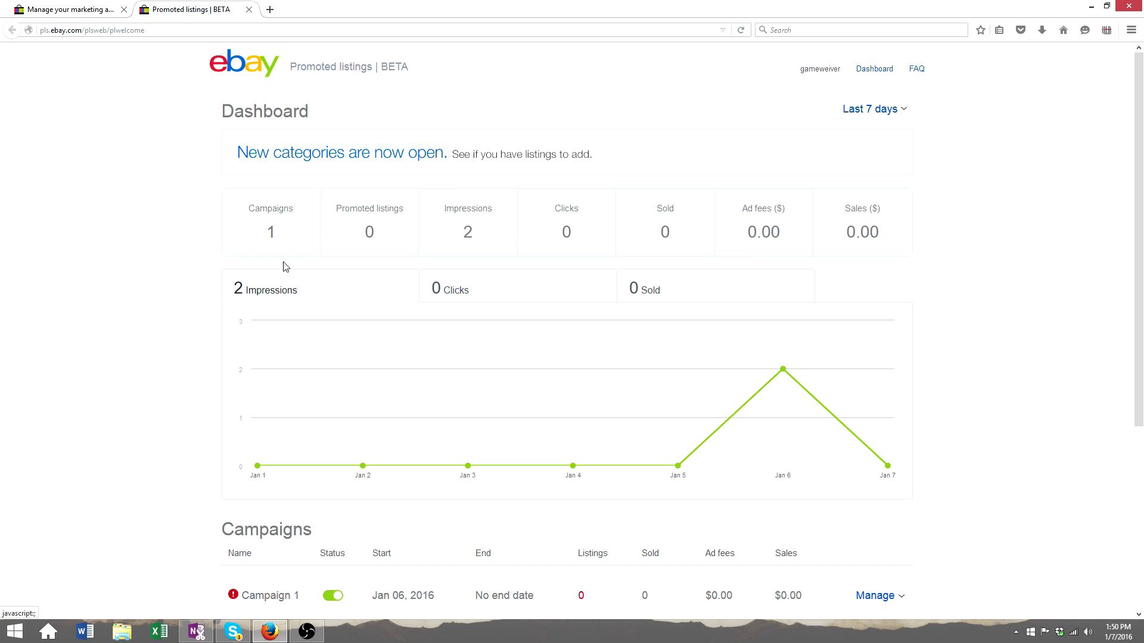
{"action": "scroll", "coordinate": [169, 263], "scroll_direction": "down", "scroll_amount": 6}
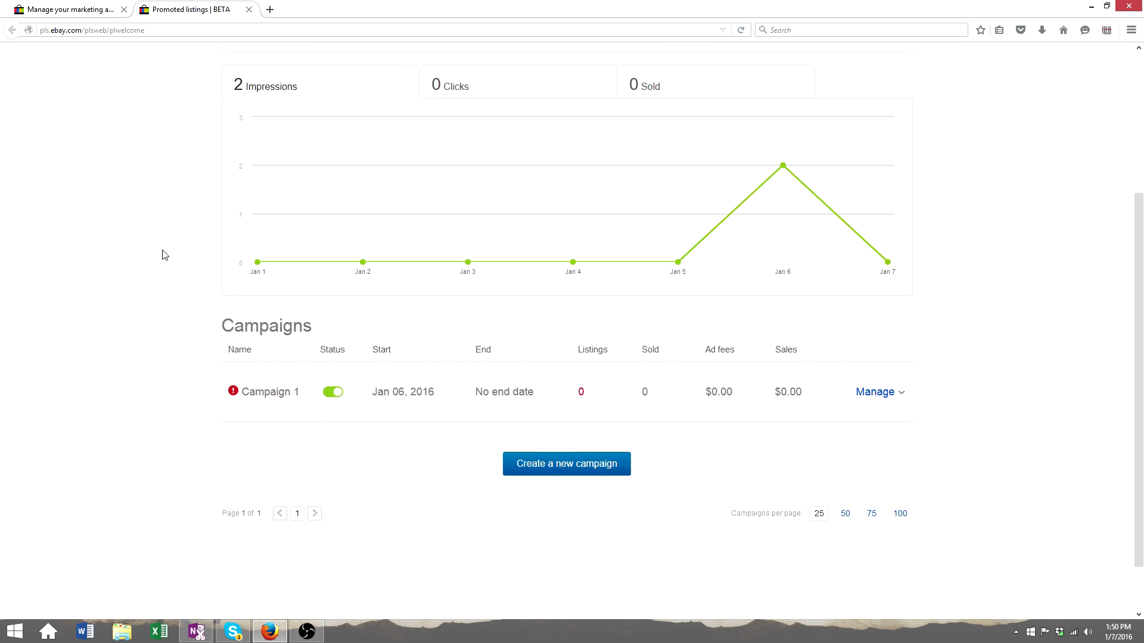
{"action": "scroll", "coordinate": [164, 253], "scroll_direction": "up", "scroll_amount": 6}
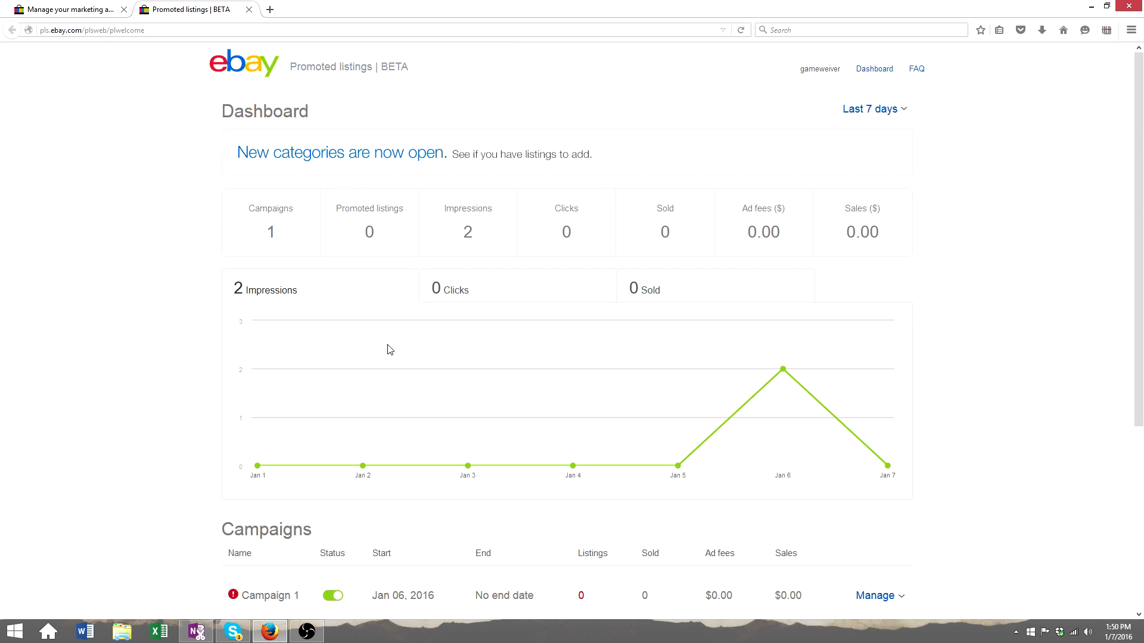
{"action": "scroll", "coordinate": [200, 251], "scroll_direction": "down", "scroll_amount": 5}
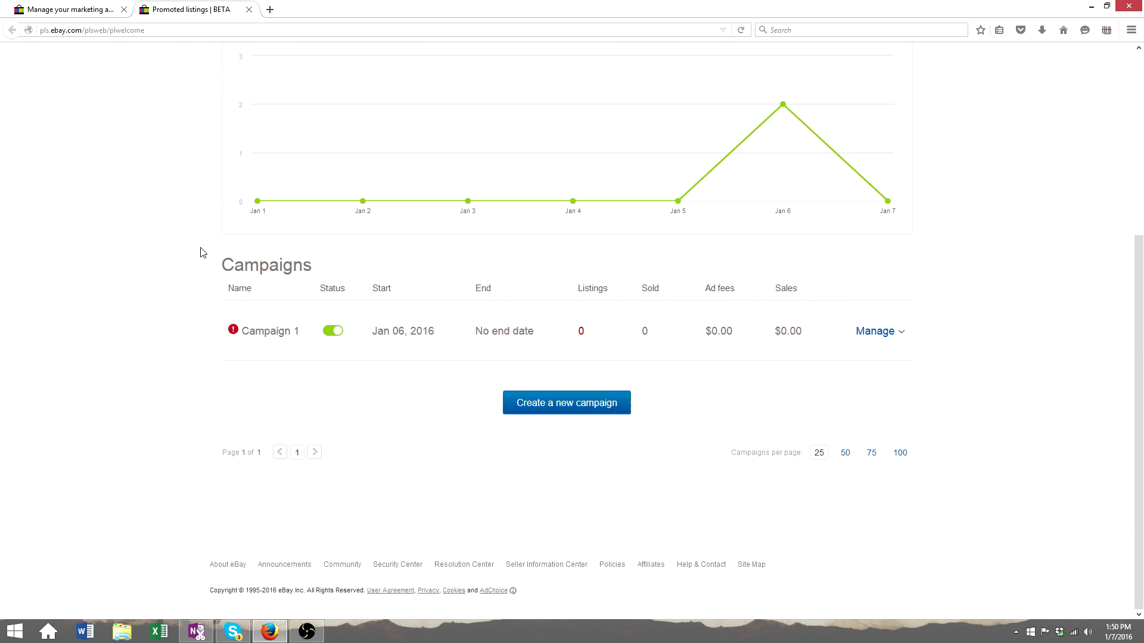
Step: Open the new campaign setup, dismiss the quick tip, look over the listing selection stage and close the promoted listings tab
{"action": "left_click", "coordinate": [559, 413]}
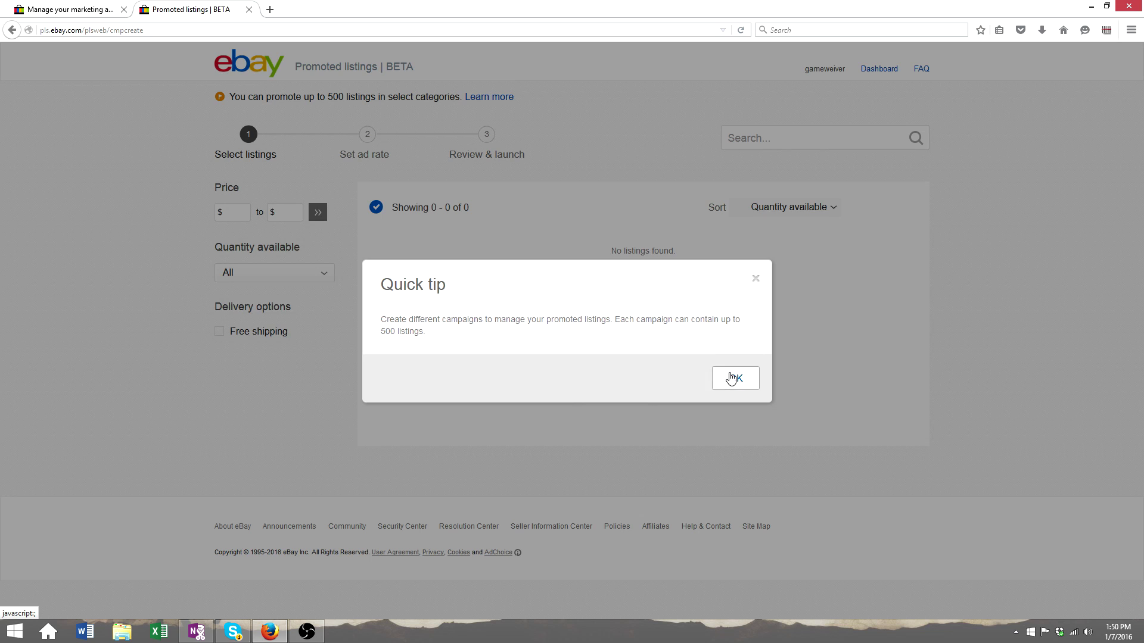
{"action": "left_click", "coordinate": [733, 378]}
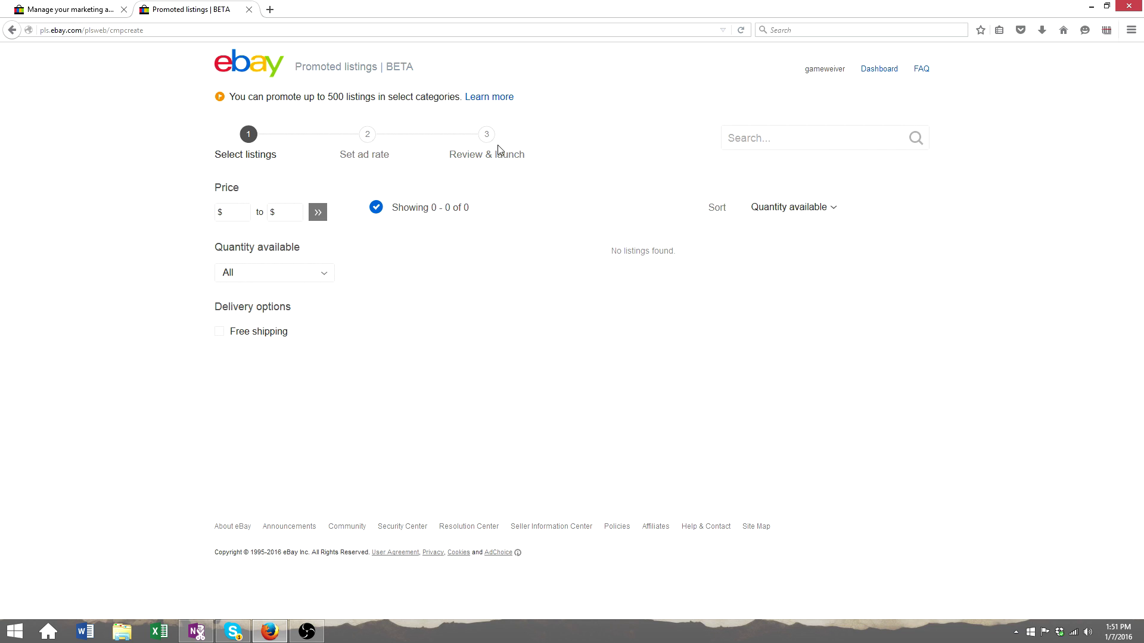
{"action": "left_click", "coordinate": [248, 10]}
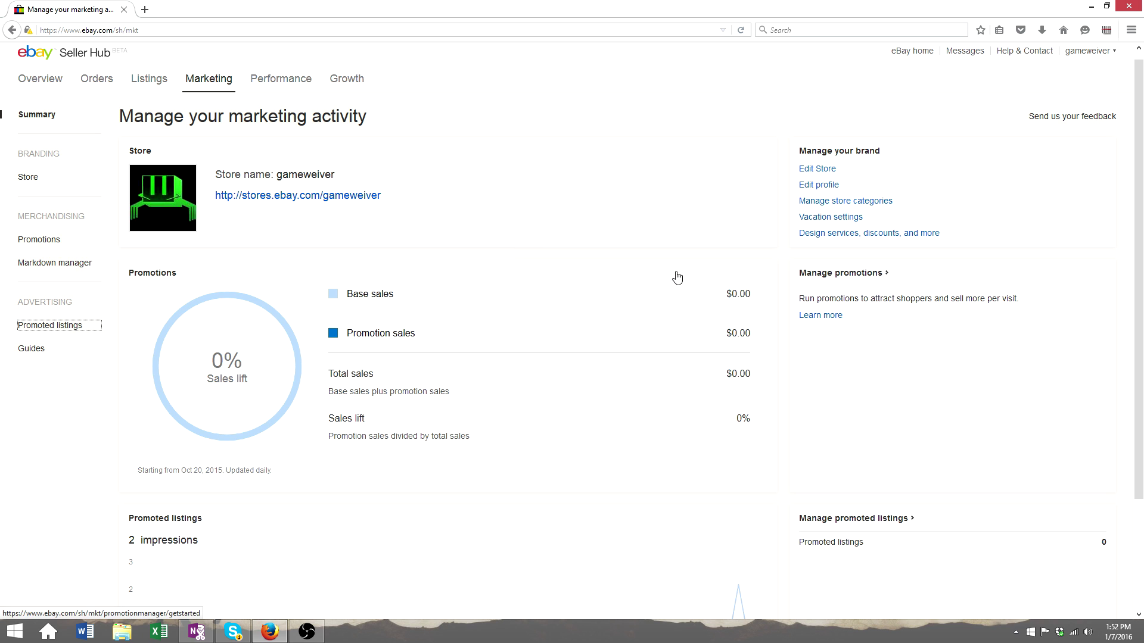
Step: Look over the marketing summary again down to the promoted listings impressions chart
{"action": "scroll", "coordinate": [674, 274], "scroll_direction": "down", "scroll_amount": 1}
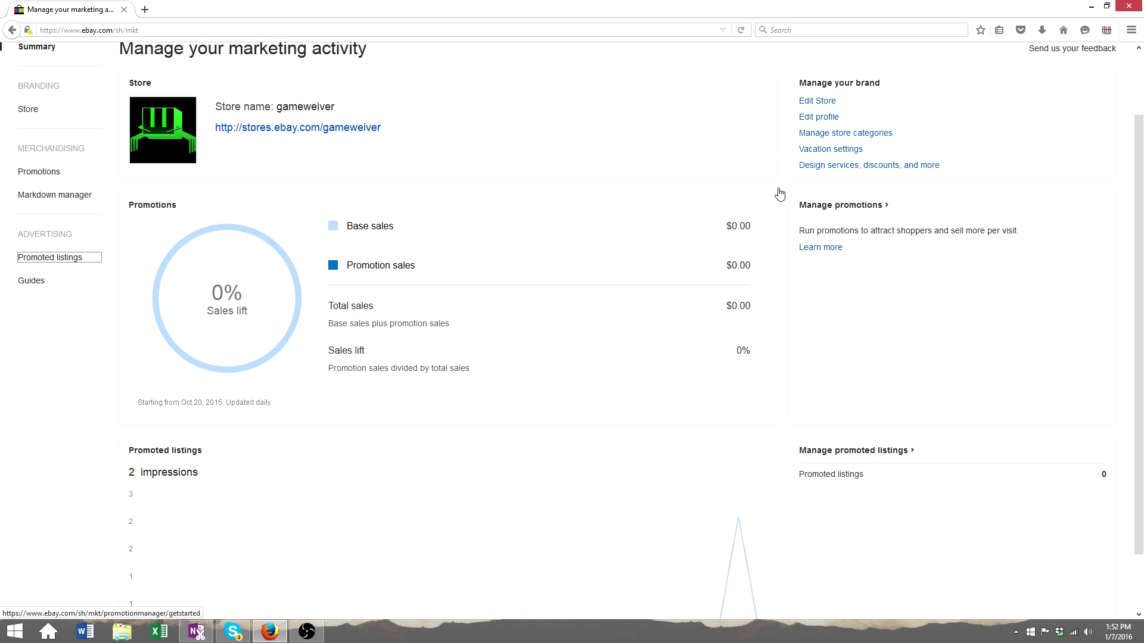
{"action": "scroll", "coordinate": [170, 268], "scroll_direction": "down", "scroll_amount": 2}
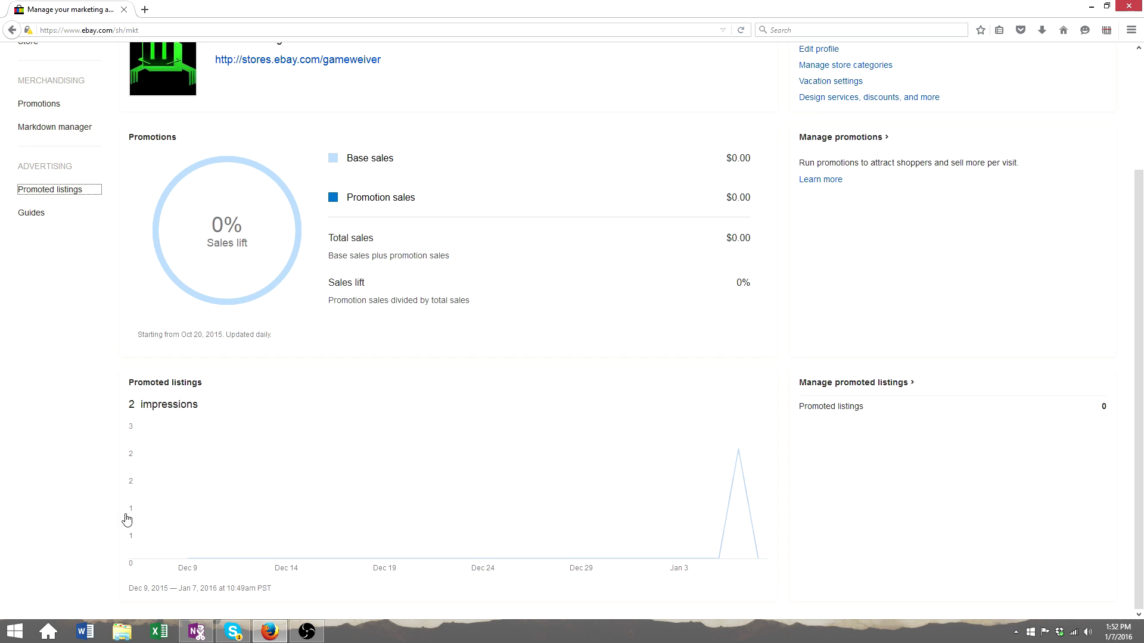
{"action": "scroll", "coordinate": [118, 194], "scroll_direction": "up", "scroll_amount": 4}
Step: Return to the Seller Hub overview, open the eBay home page and go to My eBay from there
{"action": "left_click", "coordinate": [44, 94]}
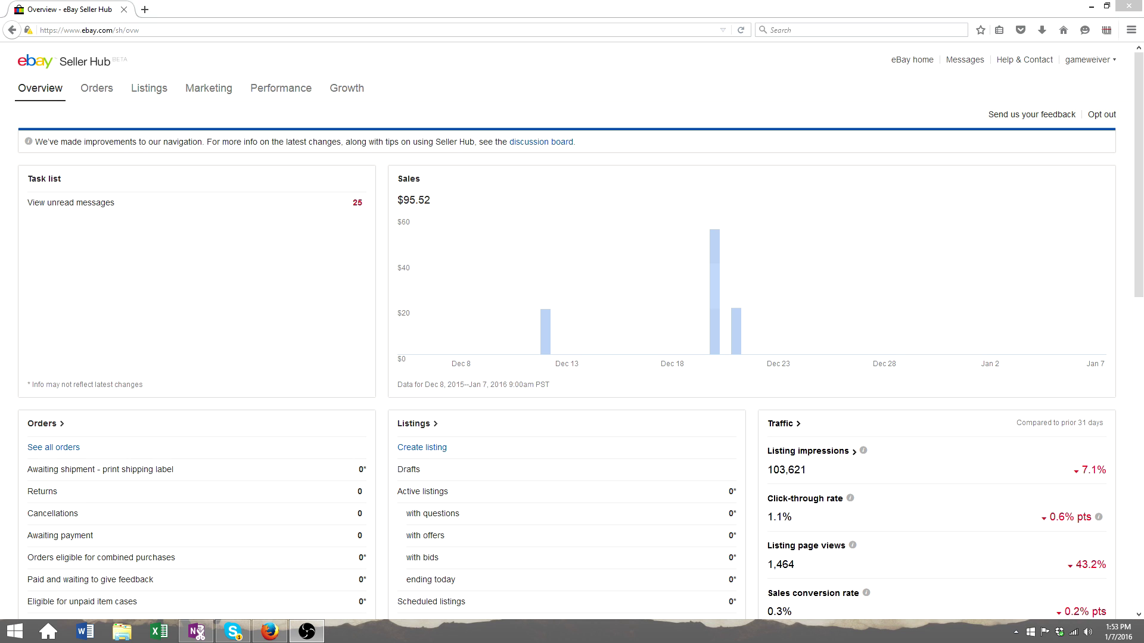
{"action": "left_click", "coordinate": [13, 132]}
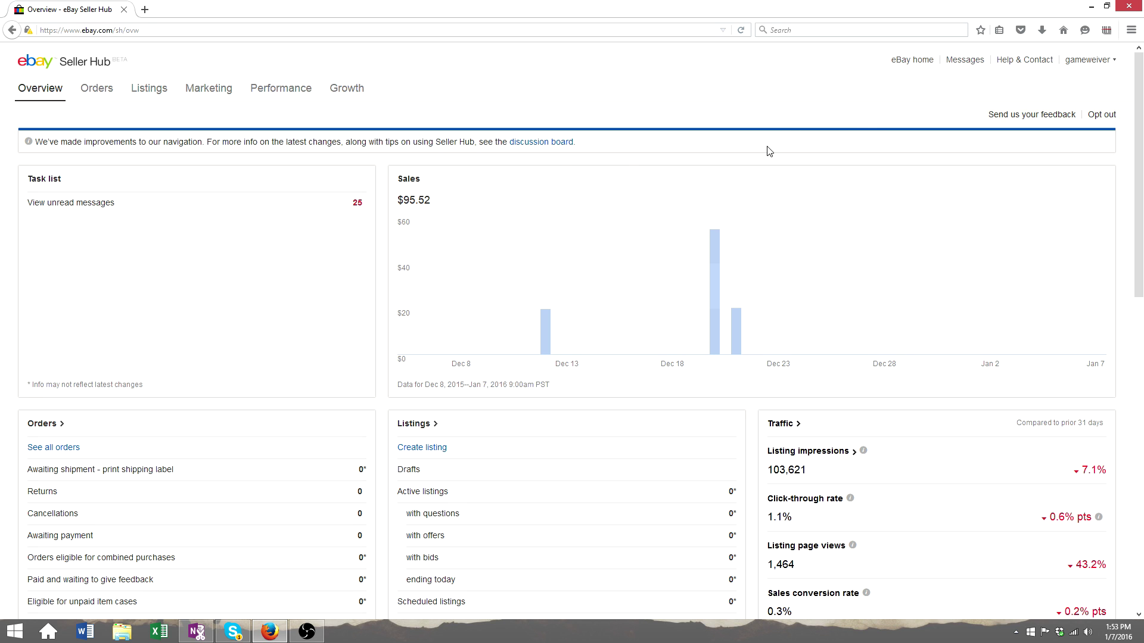
{"action": "left_click", "coordinate": [896, 62]}
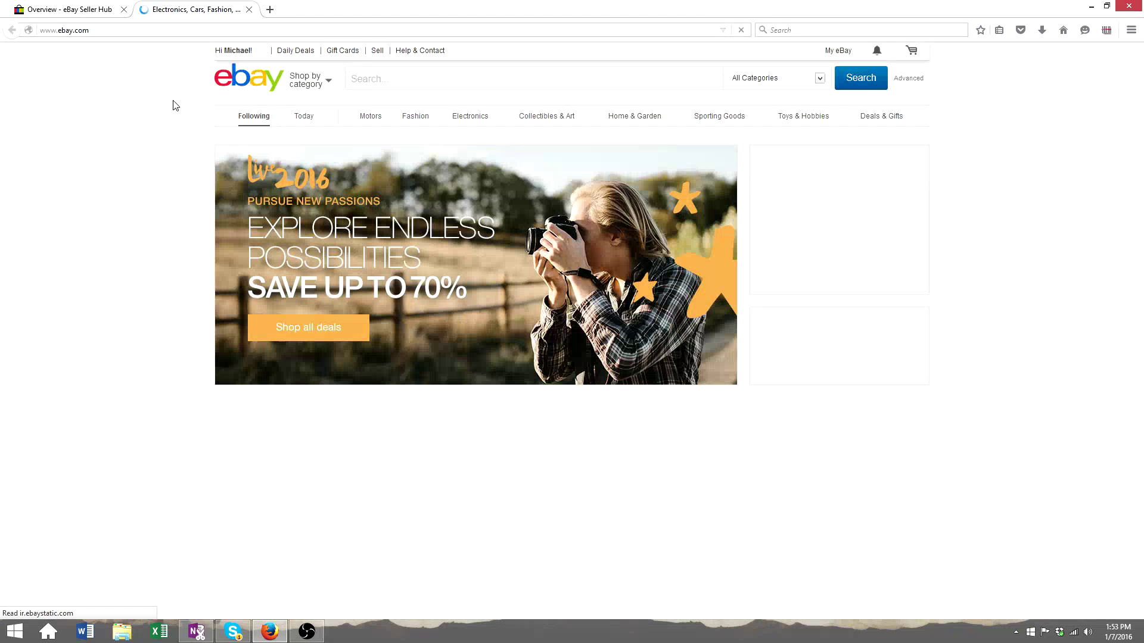
{"action": "left_click", "coordinate": [834, 50]}
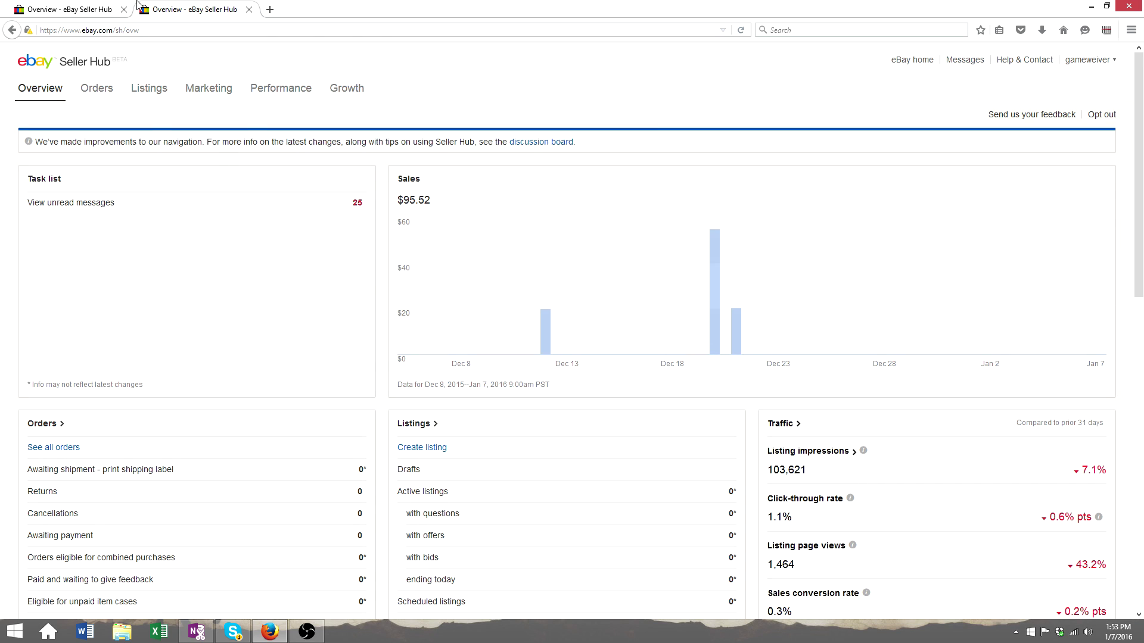
Step: Close the duplicate Seller Hub tab and examine the whole overview page, from the task list and sales to the seller level and monthly listing limits
{"action": "left_click", "coordinate": [248, 9]}
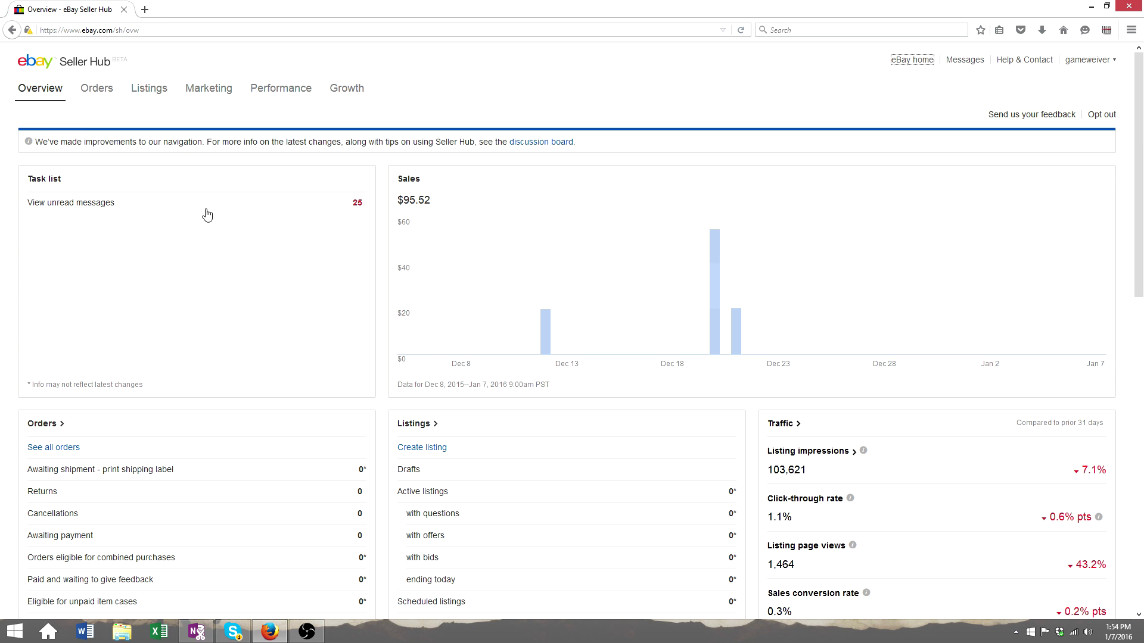
{"action": "scroll", "coordinate": [197, 206], "scroll_direction": "down", "scroll_amount": 2}
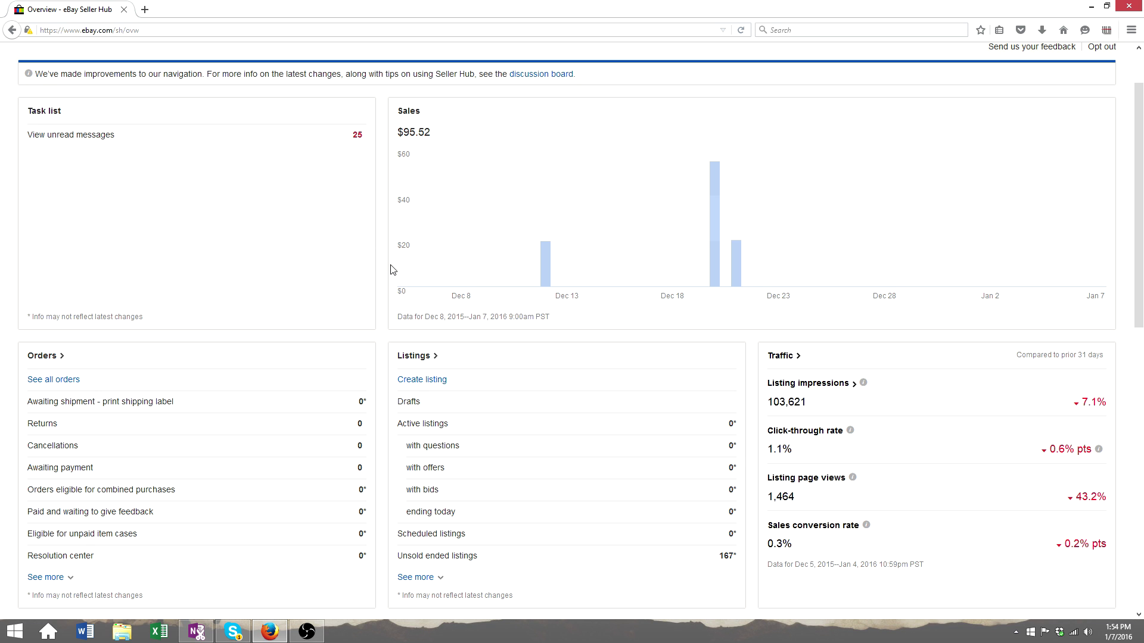
{"action": "scroll", "coordinate": [390, 274], "scroll_direction": "down", "scroll_amount": 1}
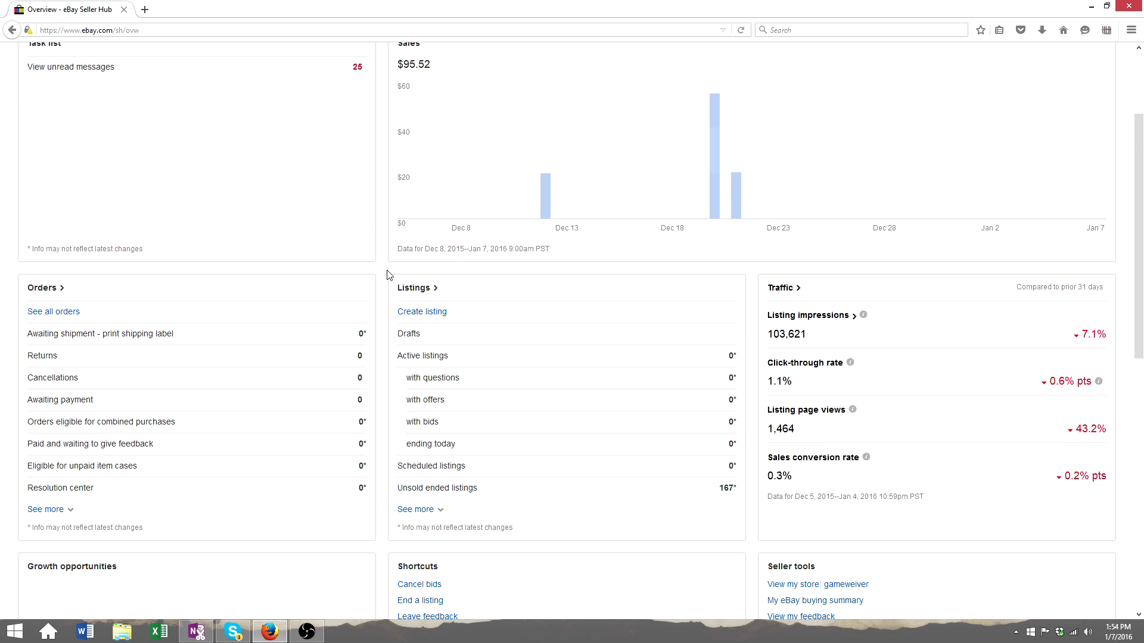
{"action": "scroll", "coordinate": [390, 274], "scroll_direction": "down", "scroll_amount": 1}
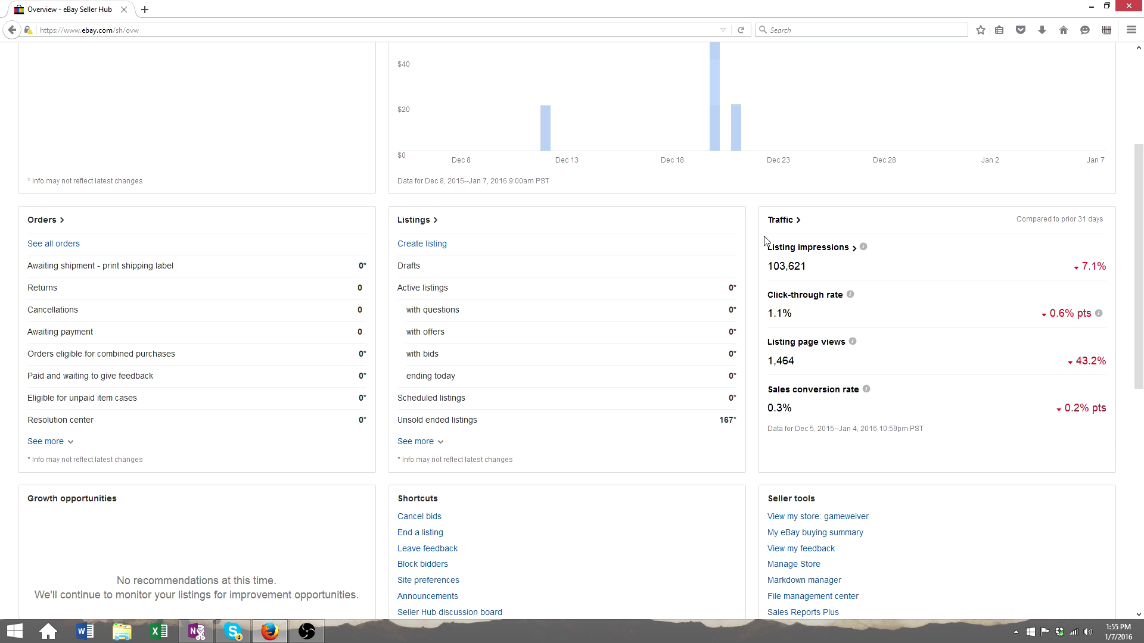
{"action": "scroll", "coordinate": [764, 240], "scroll_direction": "down", "scroll_amount": 2}
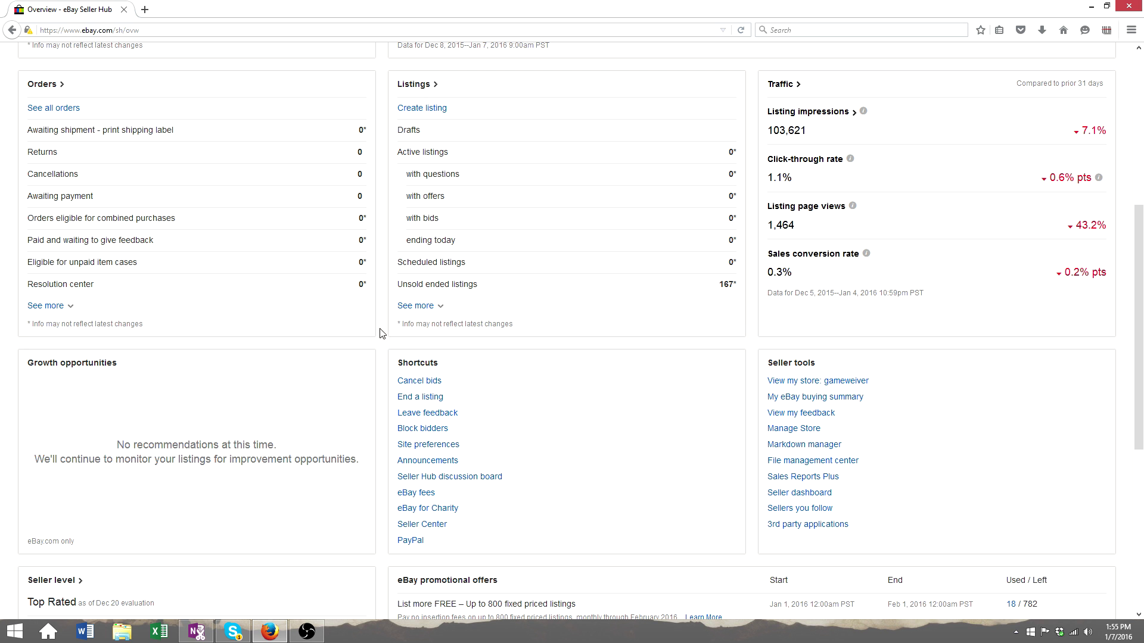
{"action": "scroll", "coordinate": [357, 345], "scroll_direction": "down", "scroll_amount": 2}
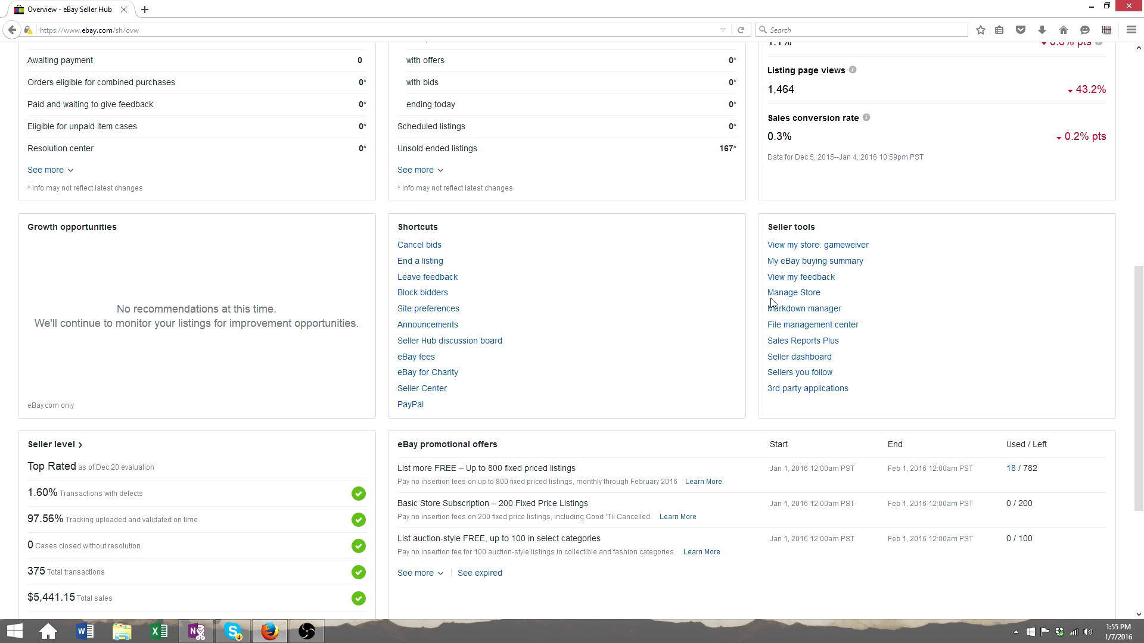
{"action": "scroll", "coordinate": [358, 476], "scroll_direction": "down", "scroll_amount": 2}
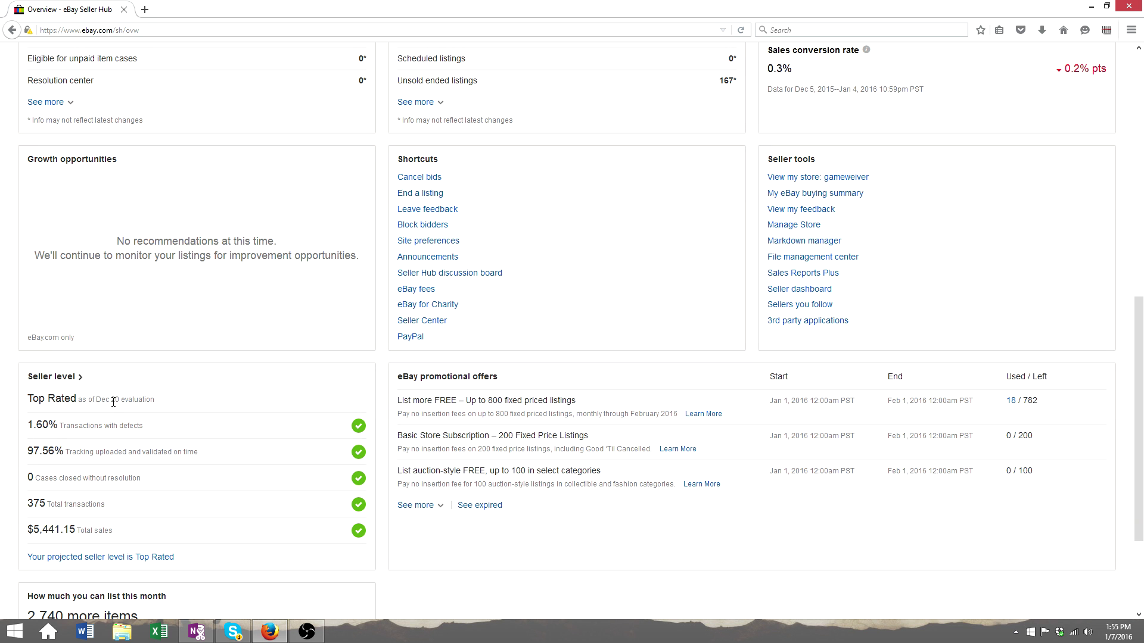
{"action": "scroll", "coordinate": [251, 440], "scroll_direction": "down", "scroll_amount": 3}
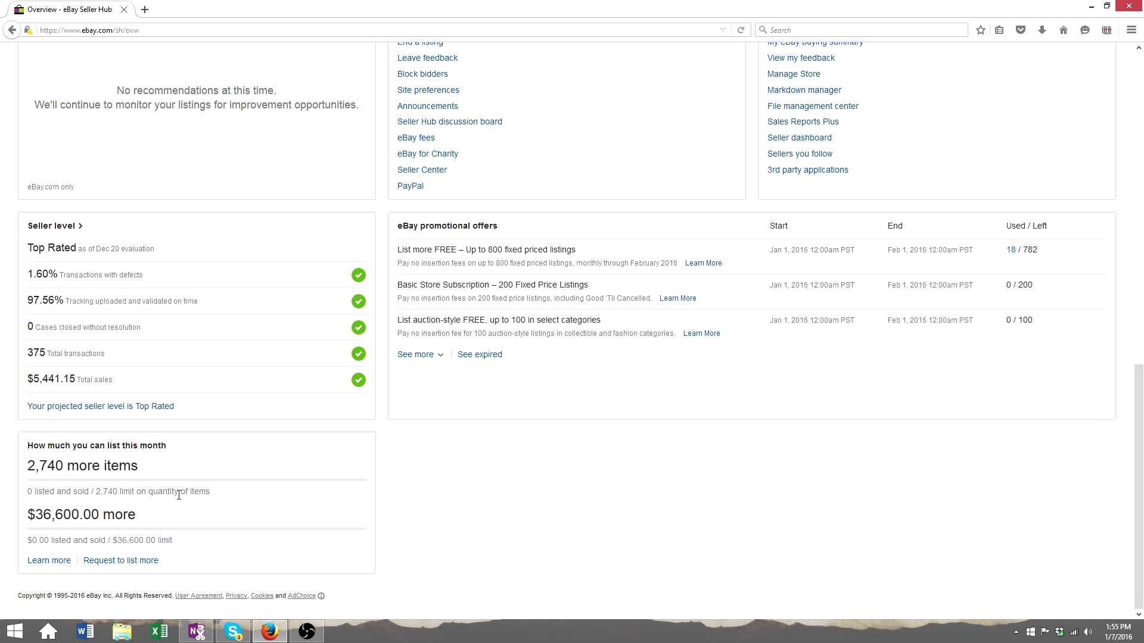
{"action": "scroll", "coordinate": [187, 497], "scroll_direction": "up", "scroll_amount": 4}
{"action": "scroll", "coordinate": [183, 489], "scroll_direction": "up", "scroll_amount": 7}
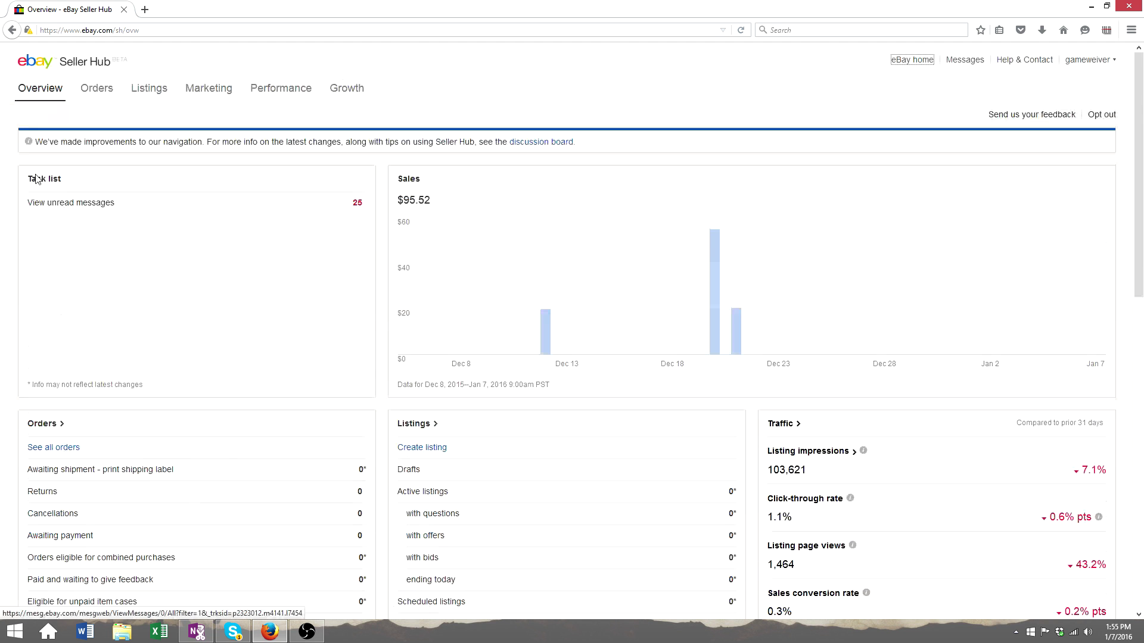
Step: Revisit the marketing summary to look over its promotions and promoted listings sections, and return to the Seller Hub overview
{"action": "left_click", "coordinate": [208, 90]}
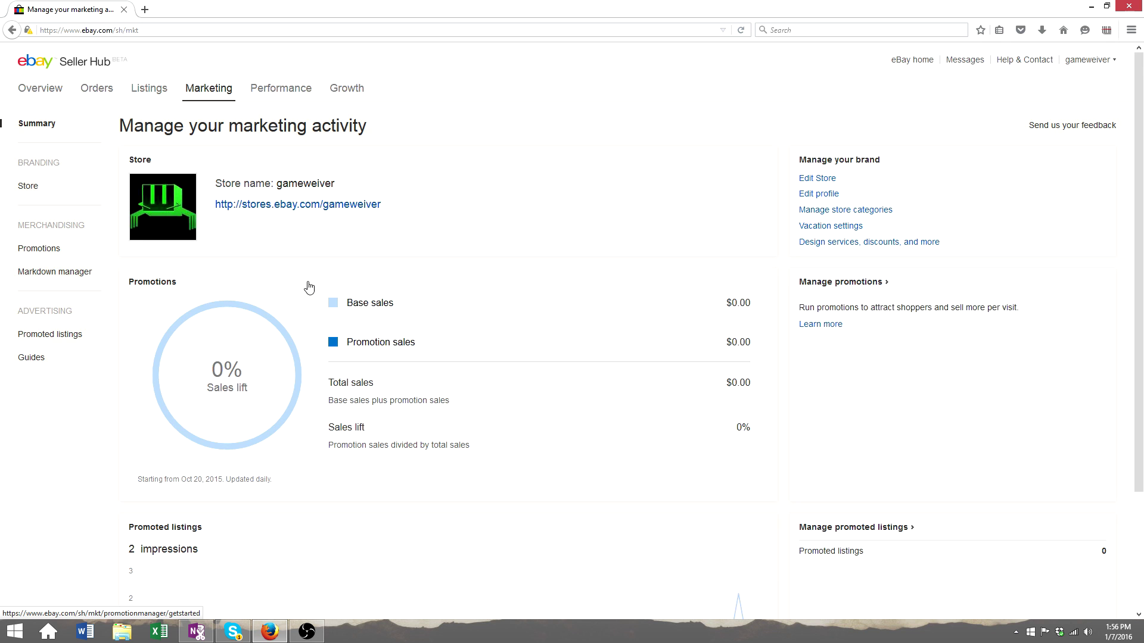
{"action": "scroll", "coordinate": [309, 286], "scroll_direction": "down", "scroll_amount": 2}
{"action": "scroll", "coordinate": [266, 357], "scroll_direction": "up", "scroll_amount": 2}
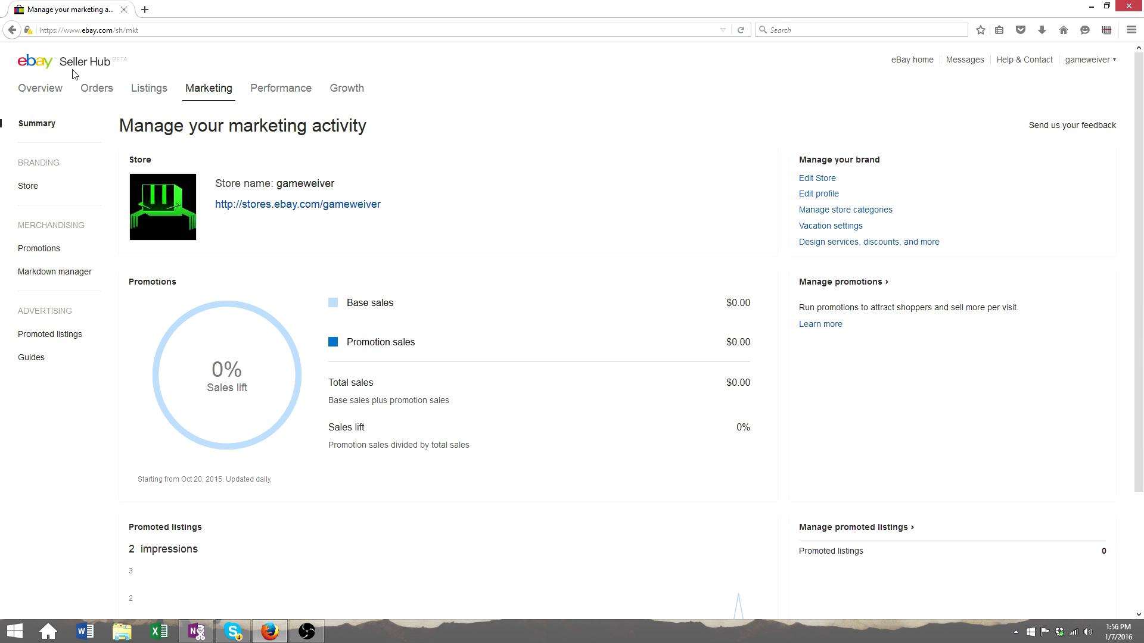
{"action": "left_click", "coordinate": [42, 89]}
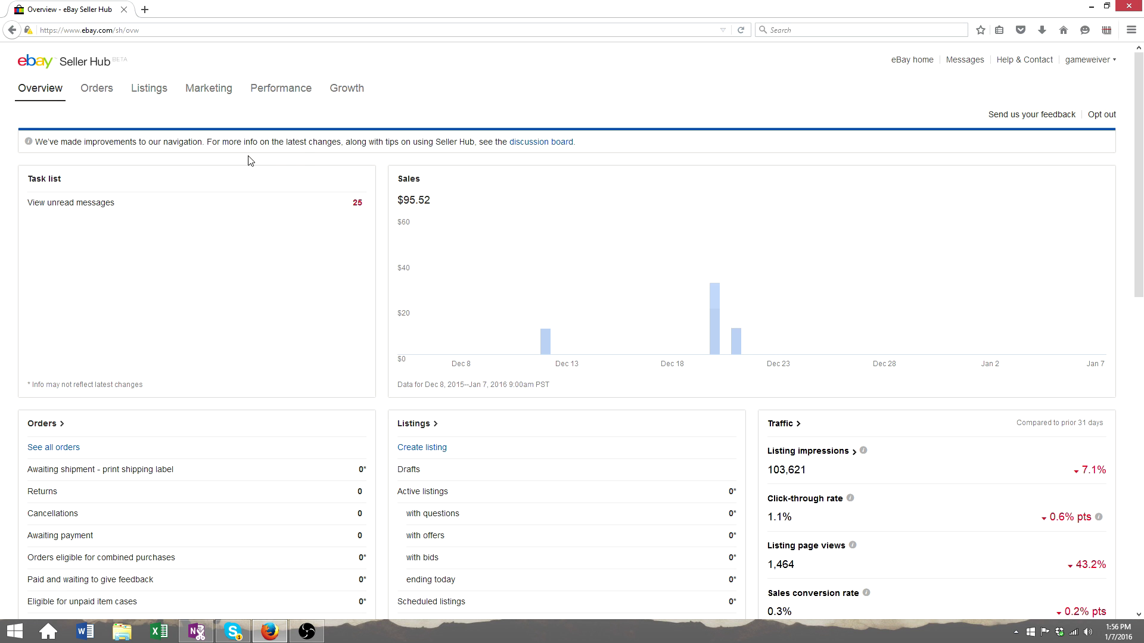